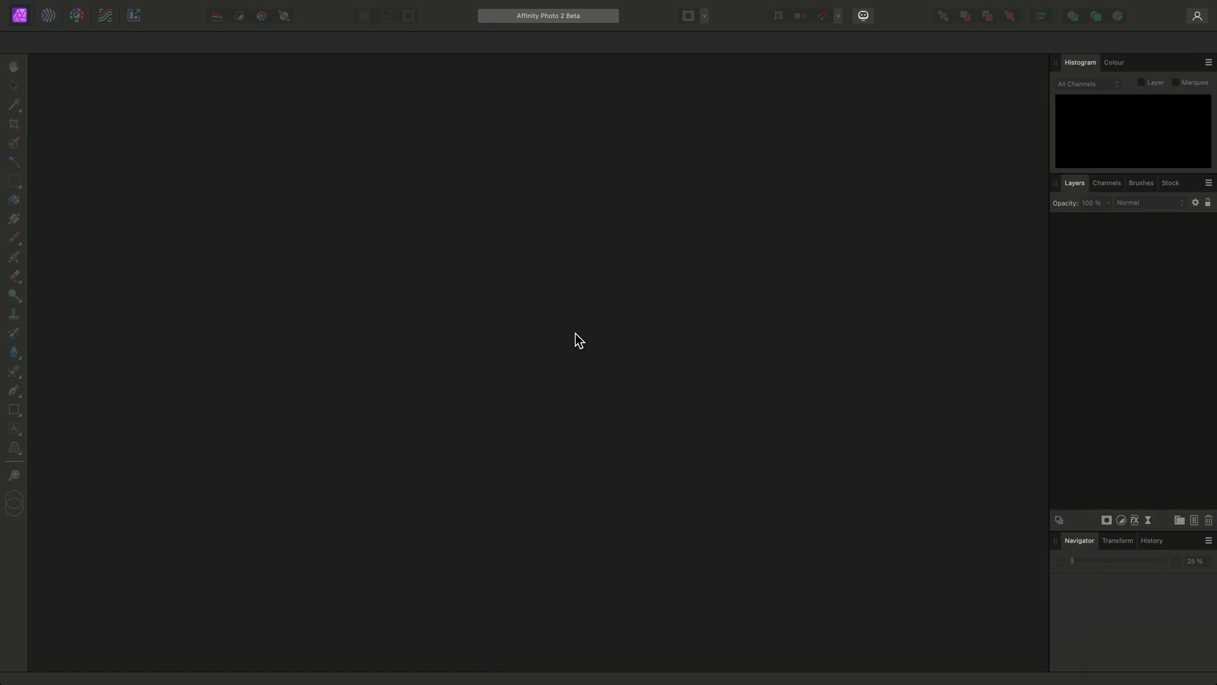
- Start a new document and check the FHD 1080p preset's Colour settings, then its Layout settings
mouse_move(308, 5)
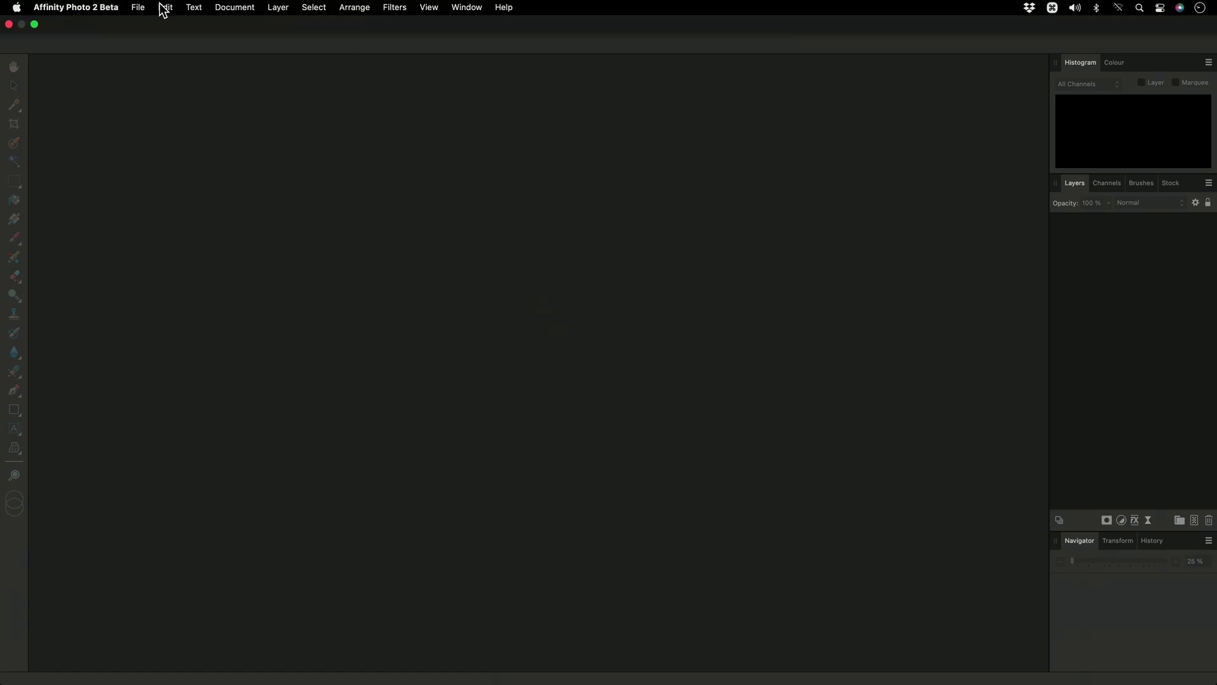
left_click(138, 7)
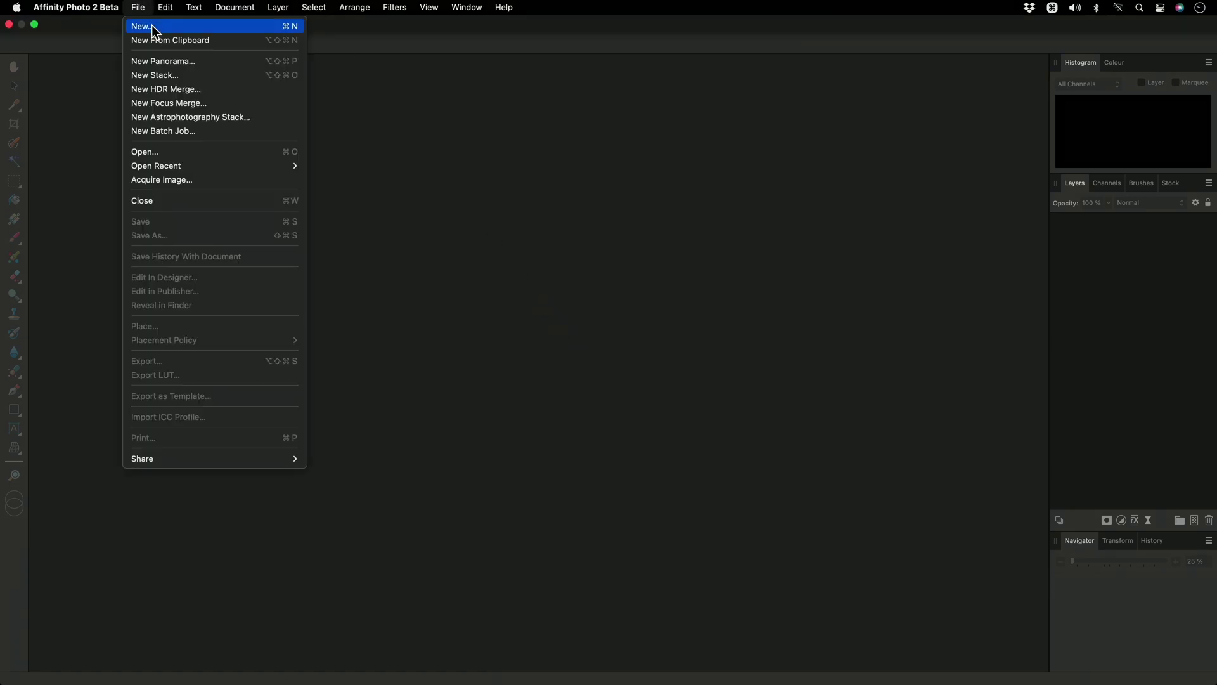
left_click(151, 26)
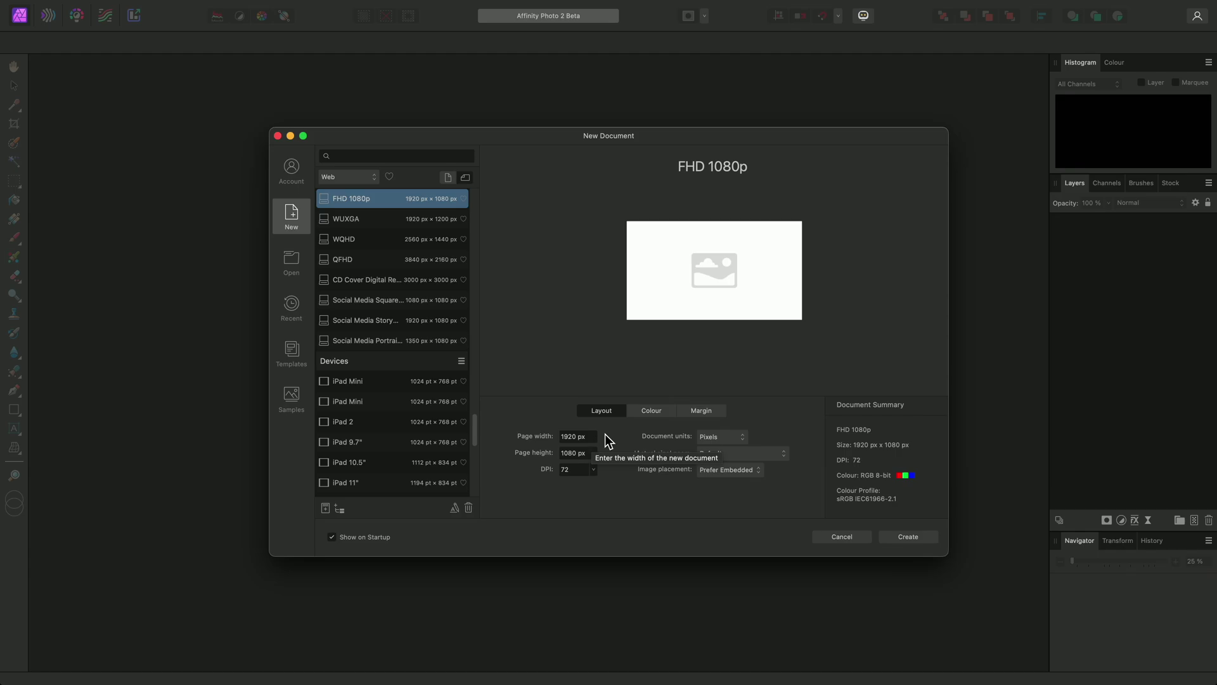
left_click(648, 412)
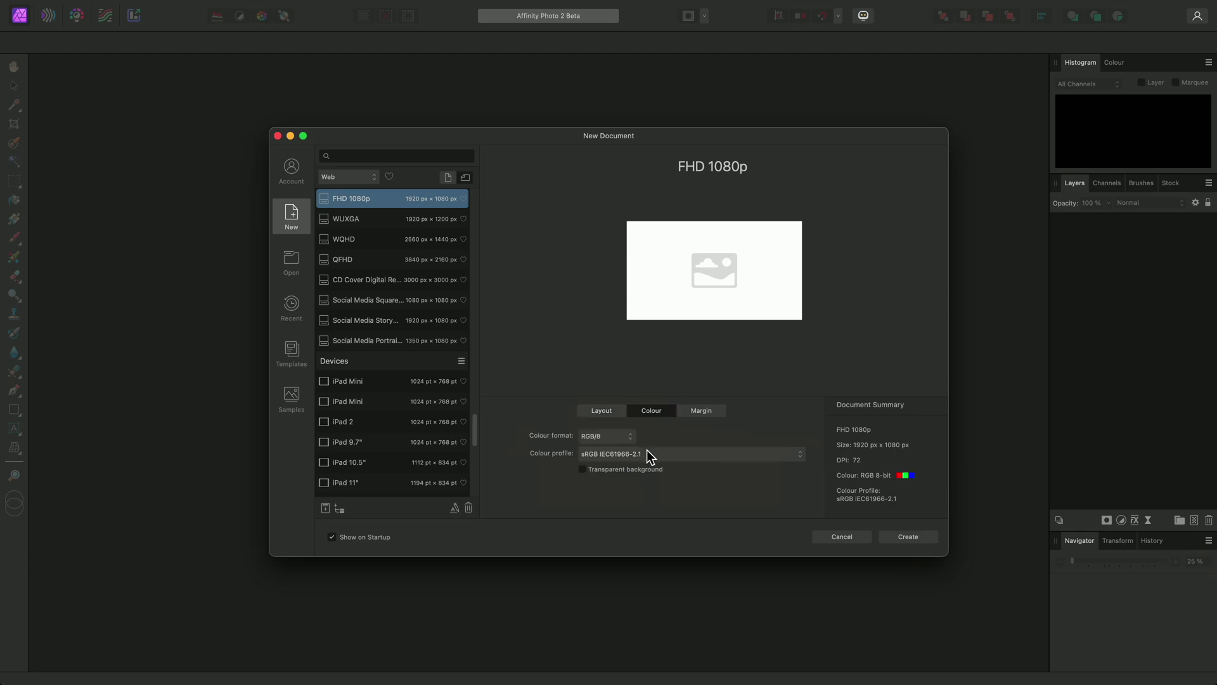
left_click(616, 408)
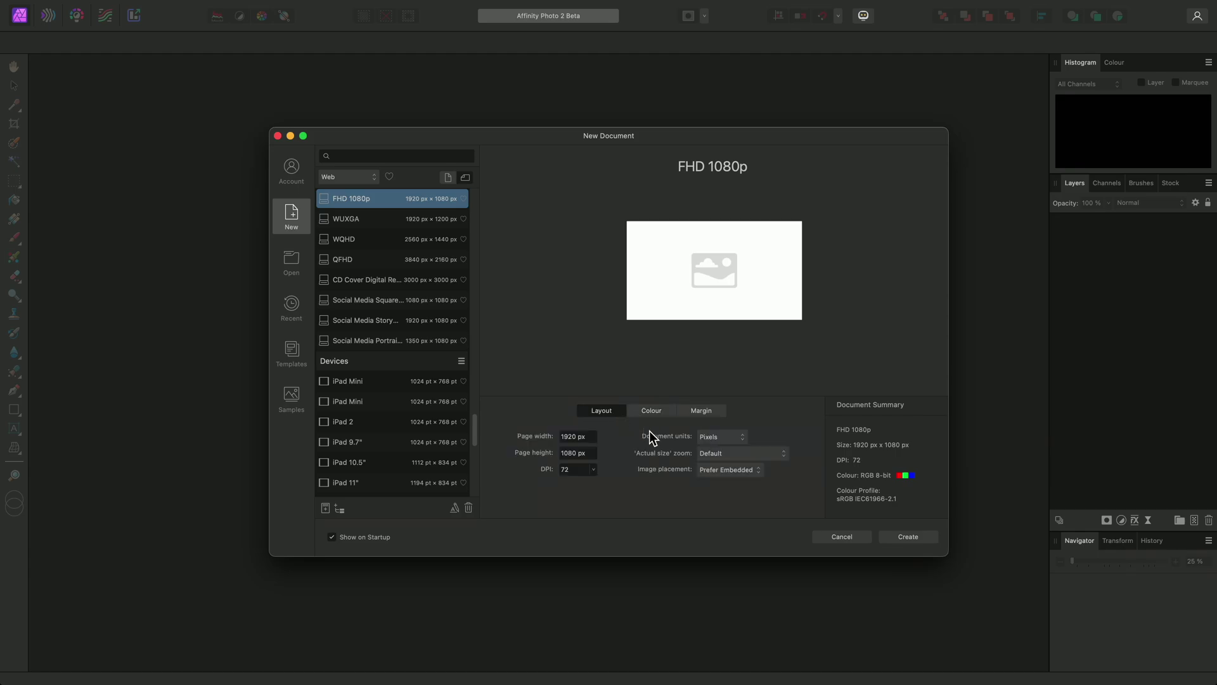
- In Finder's Residential folder, confirm Denoised.tif measures 5400×3780, then return to Affinity Photo
key("super+Tab")
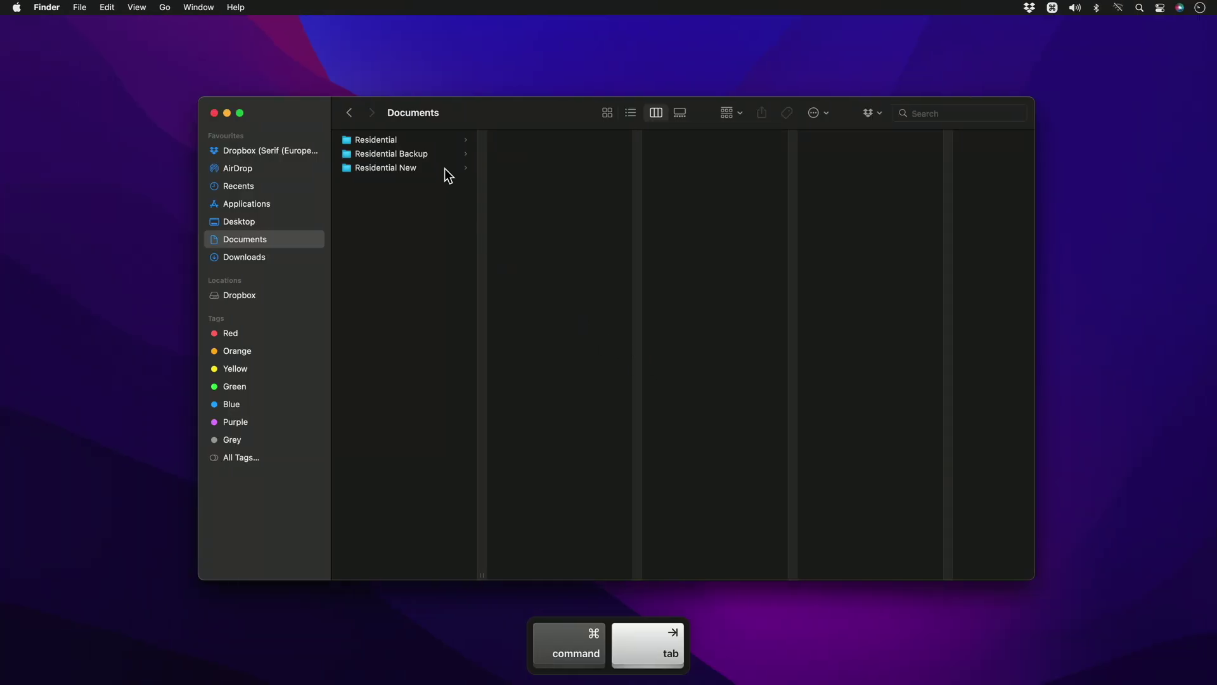
left_click(441, 140)
left_click(521, 140)
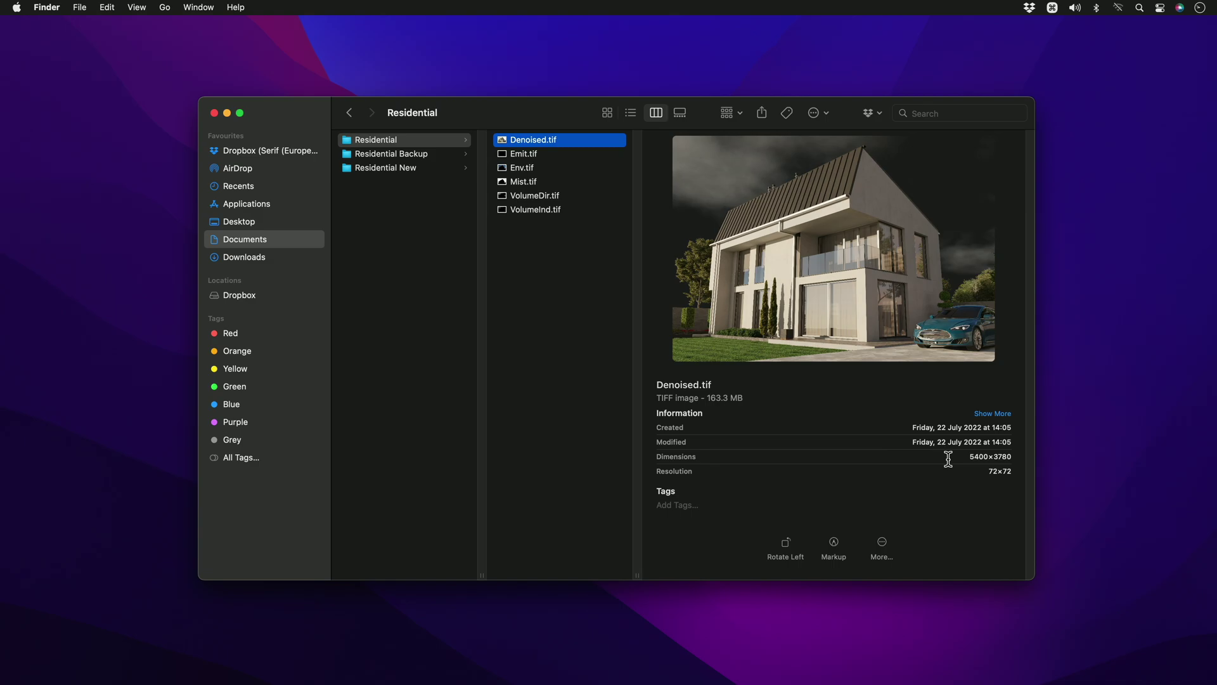
left_click_drag(965, 456, 1012, 455)
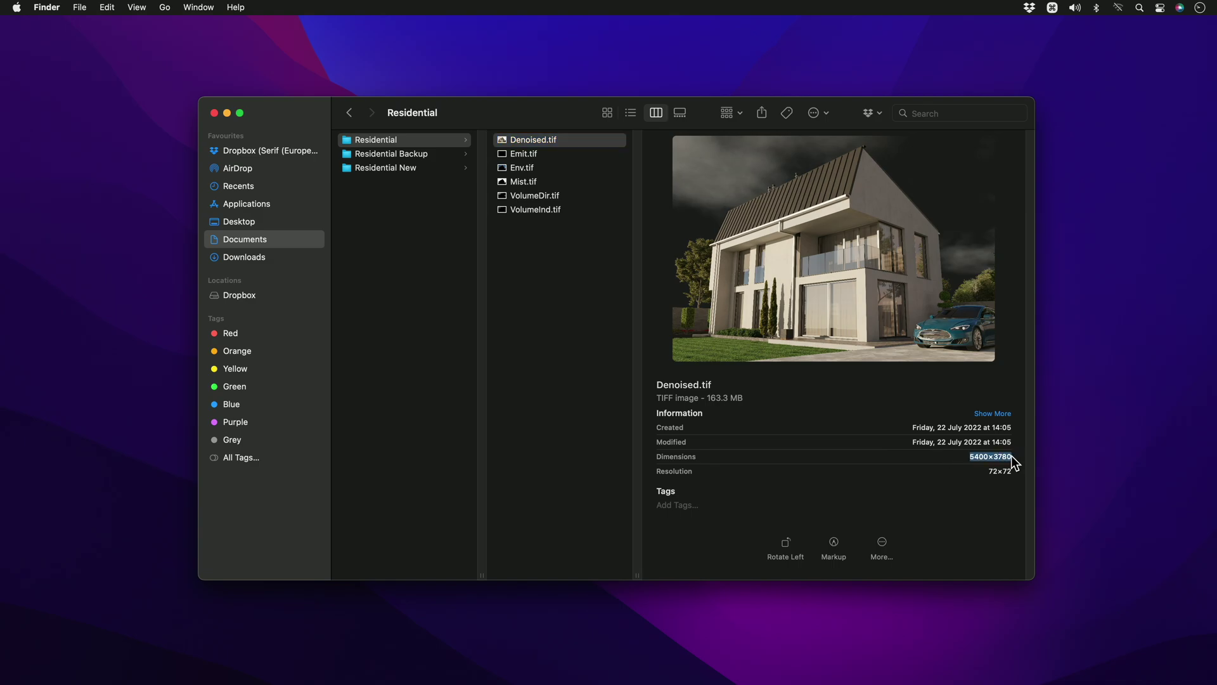
left_click(825, 454)
key("super+Tab")
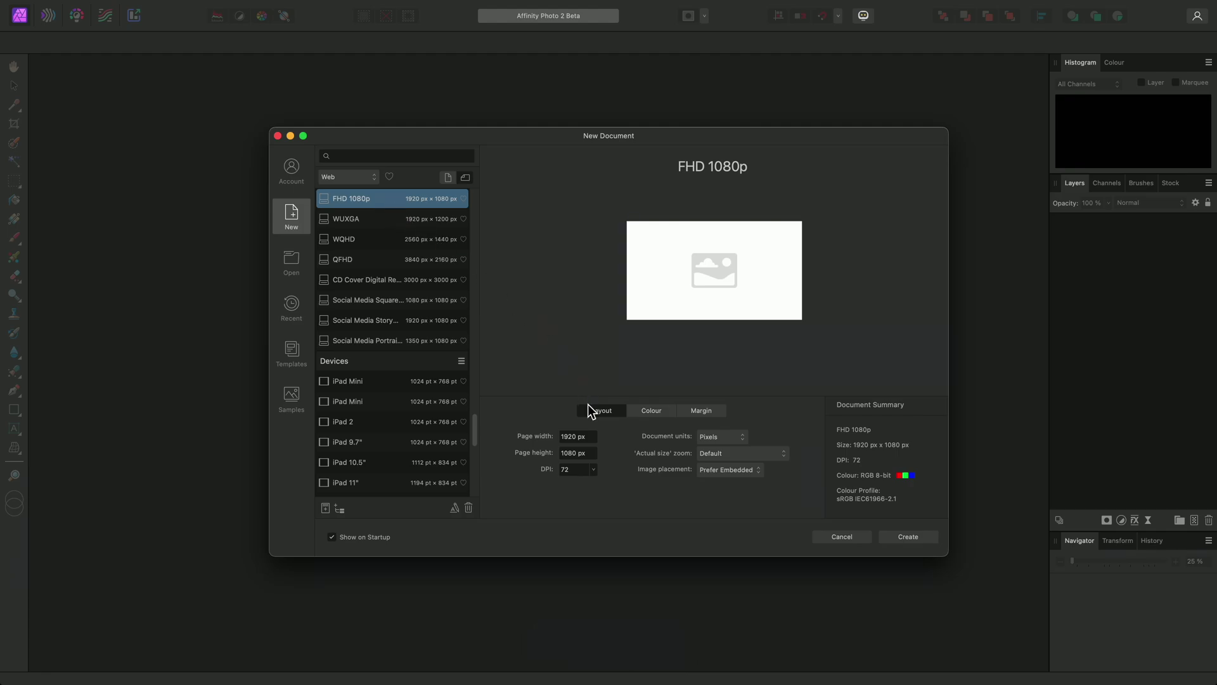
- Set the page size to 5400 × 3780 px and Image placement to Prefer Linked
left_click(574, 438)
type("5400")
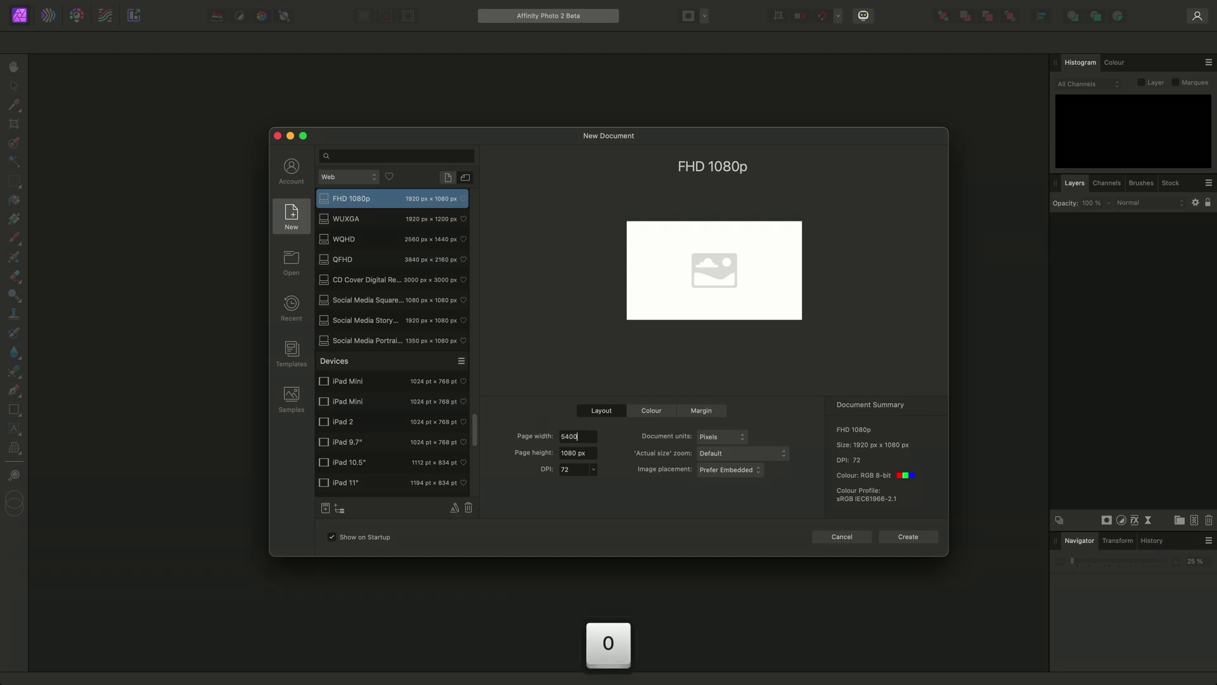
key("Tab")
type("37")
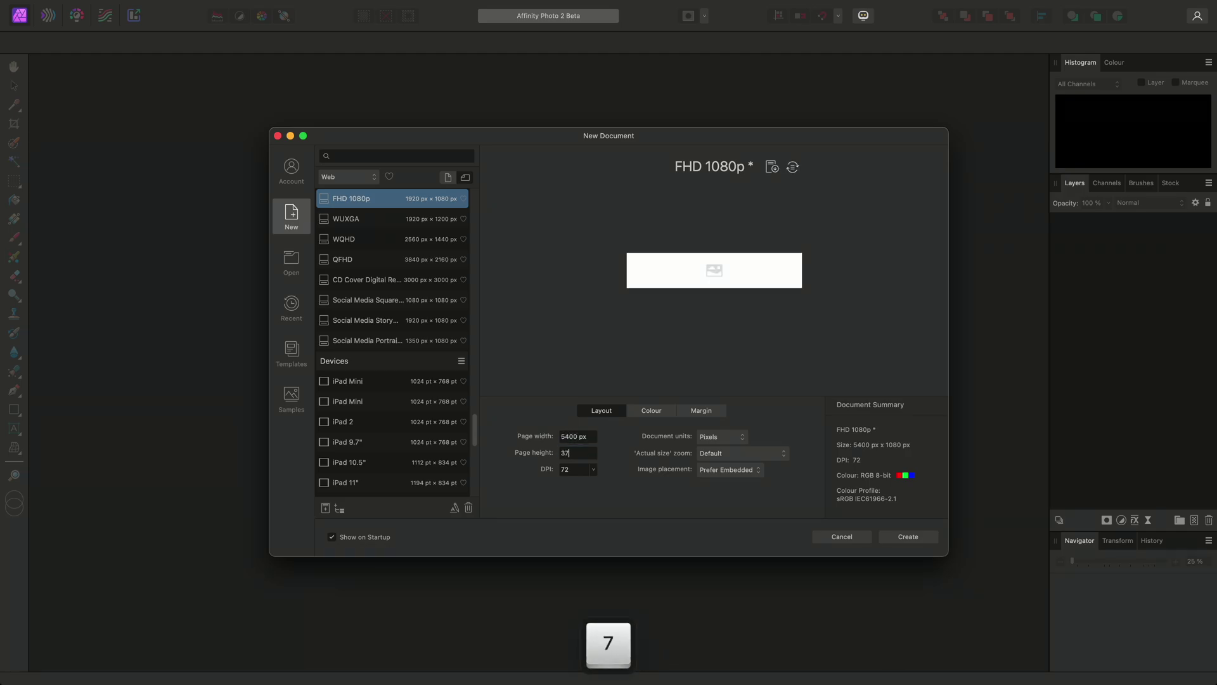
type("80")
key("Tab")
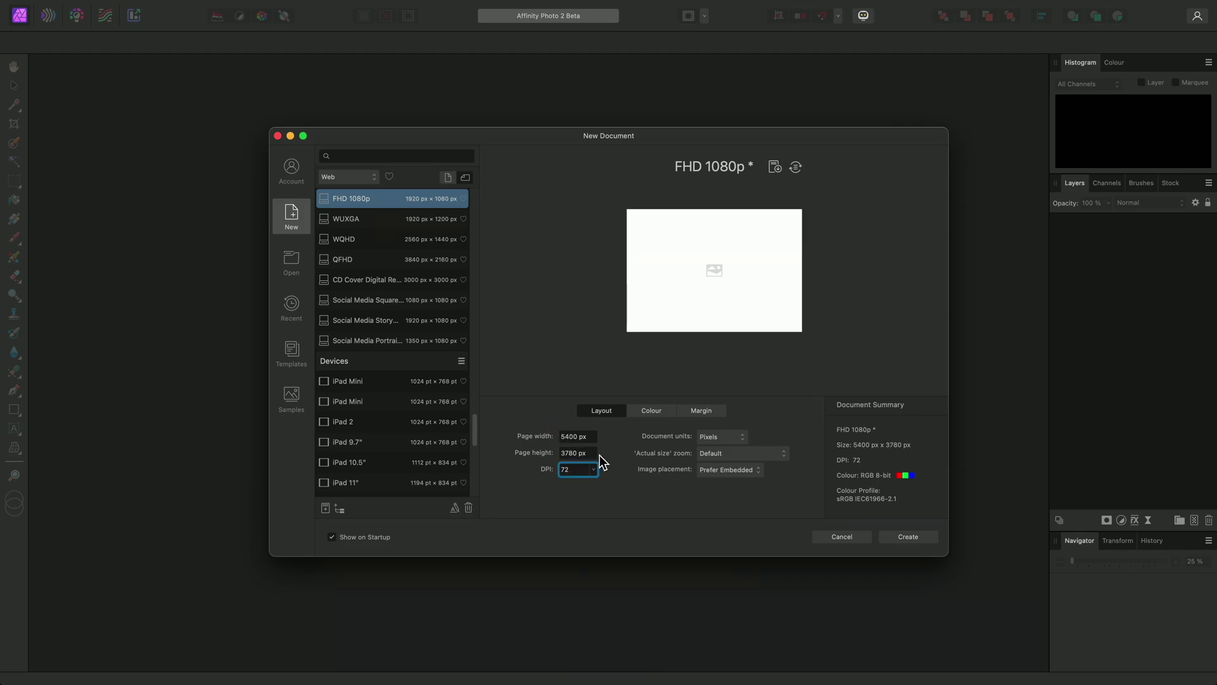
left_click(752, 470)
left_click(723, 459)
- Choose the RGB/16 colour format and keep the sRGB IEC61966-2.1 profile
left_click(653, 411)
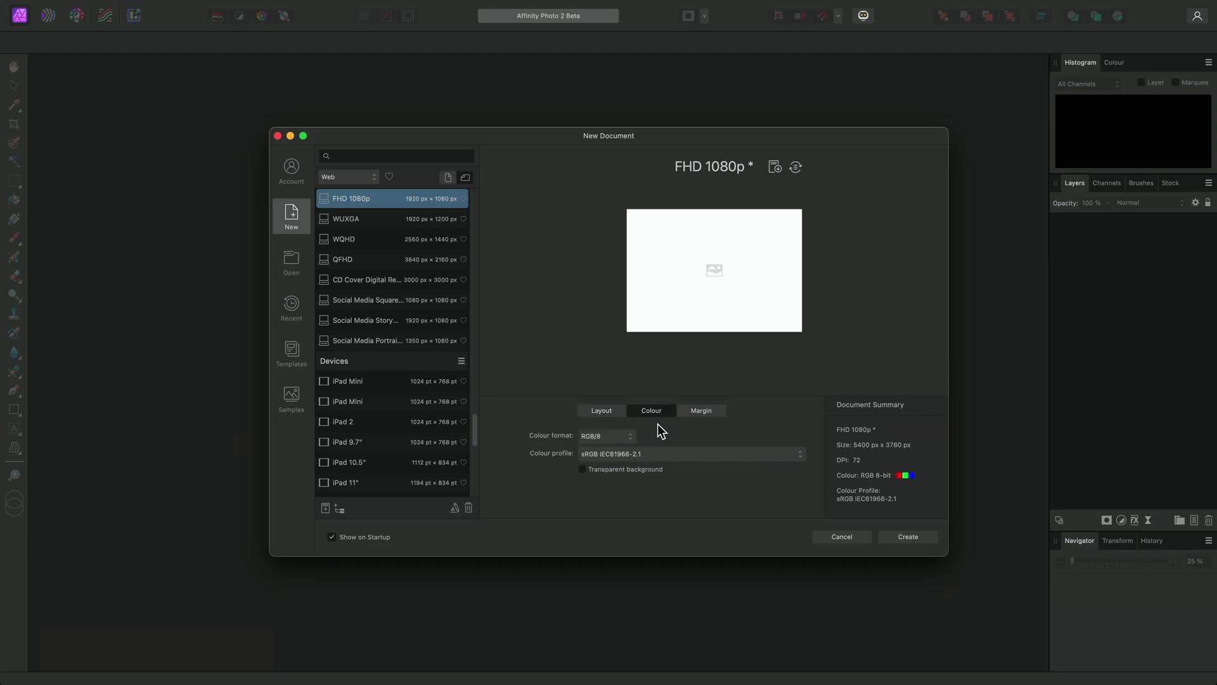
left_click(623, 438)
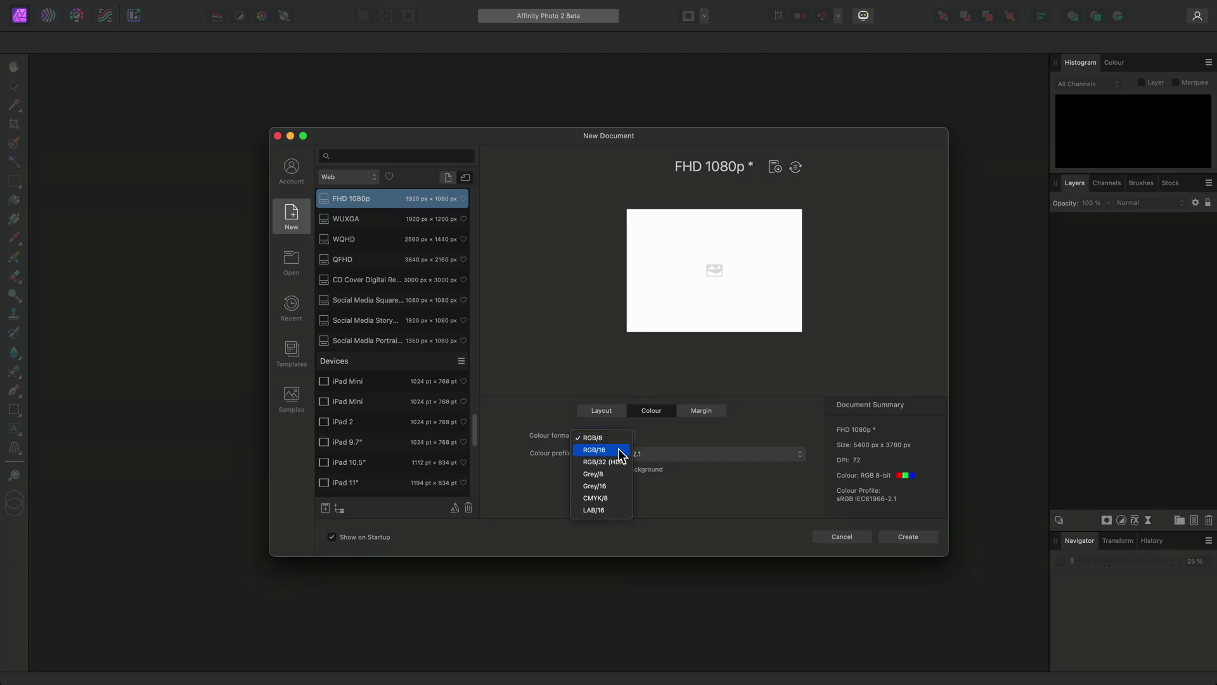
left_click(619, 451)
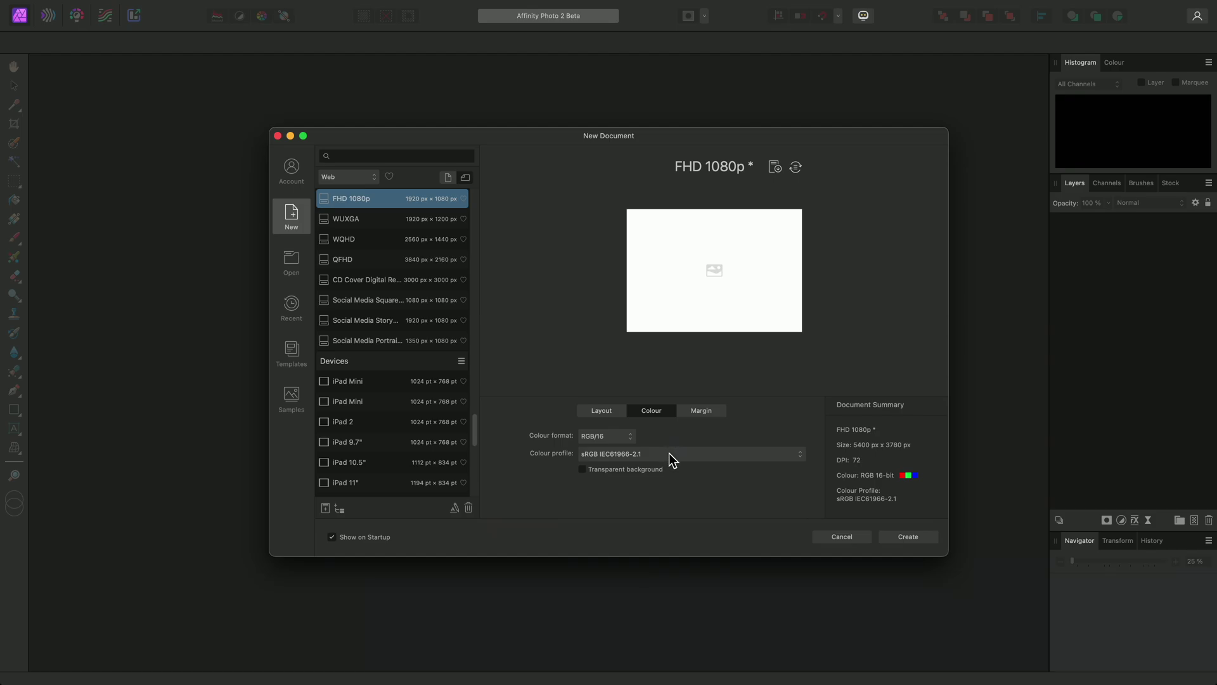
left_click(673, 454)
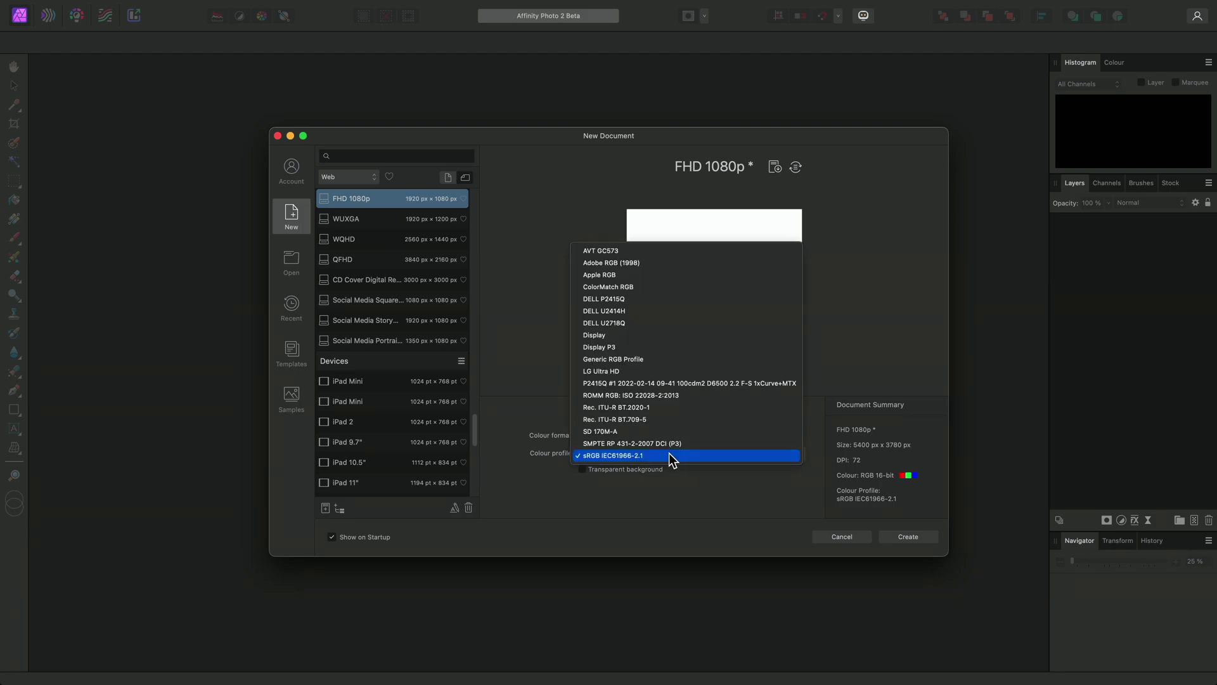
left_click(668, 453)
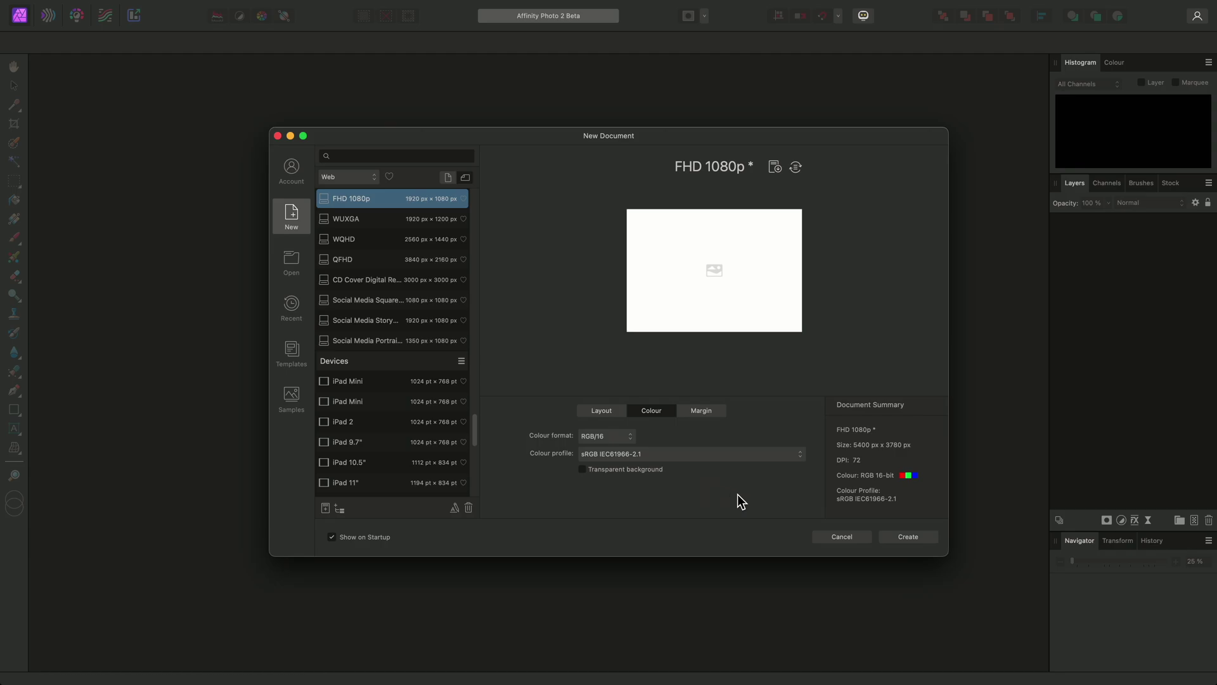
- Create the blank document, then close the Untitled document with Cmd+W
left_click(923, 536)
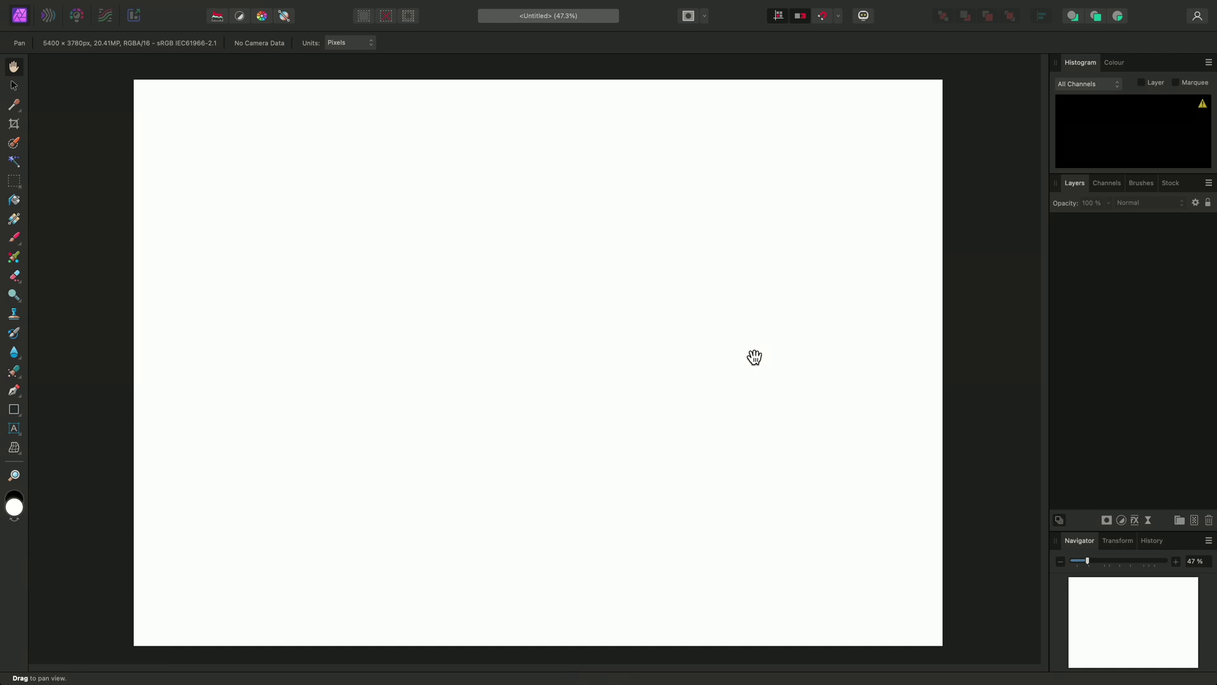
key("super+w")
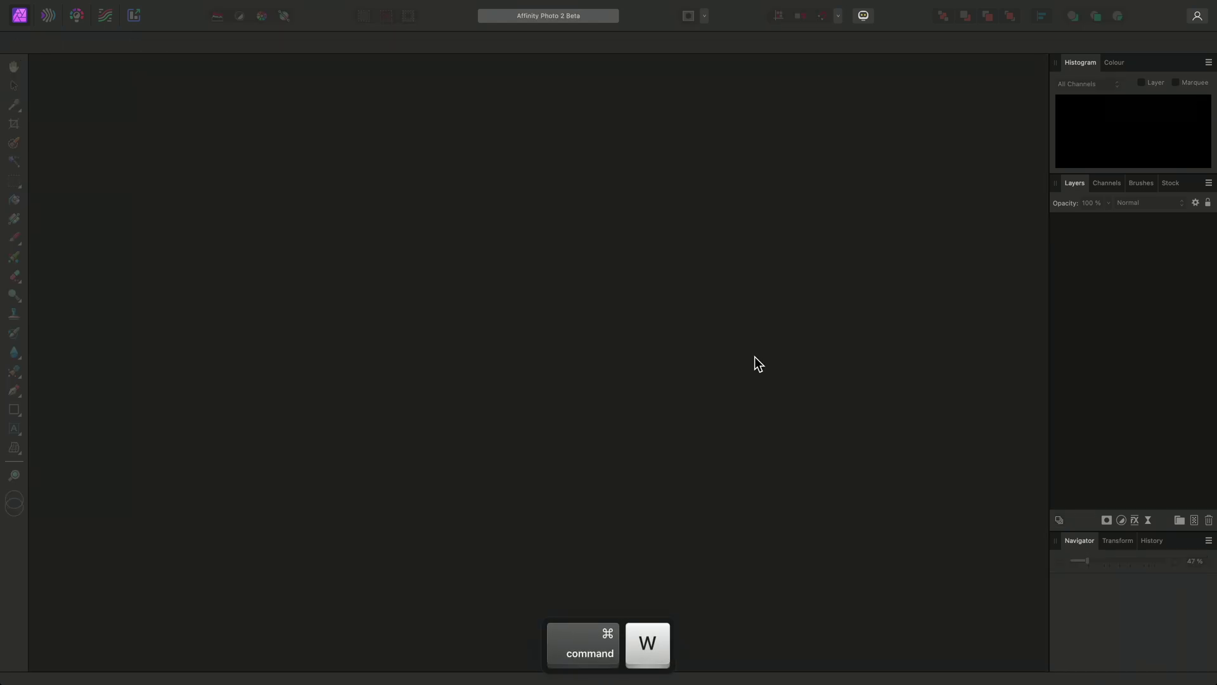
- Drag Denoised.tif from Finder onto the Affinity workspace to open it as a Background layer
key("super+Tab")
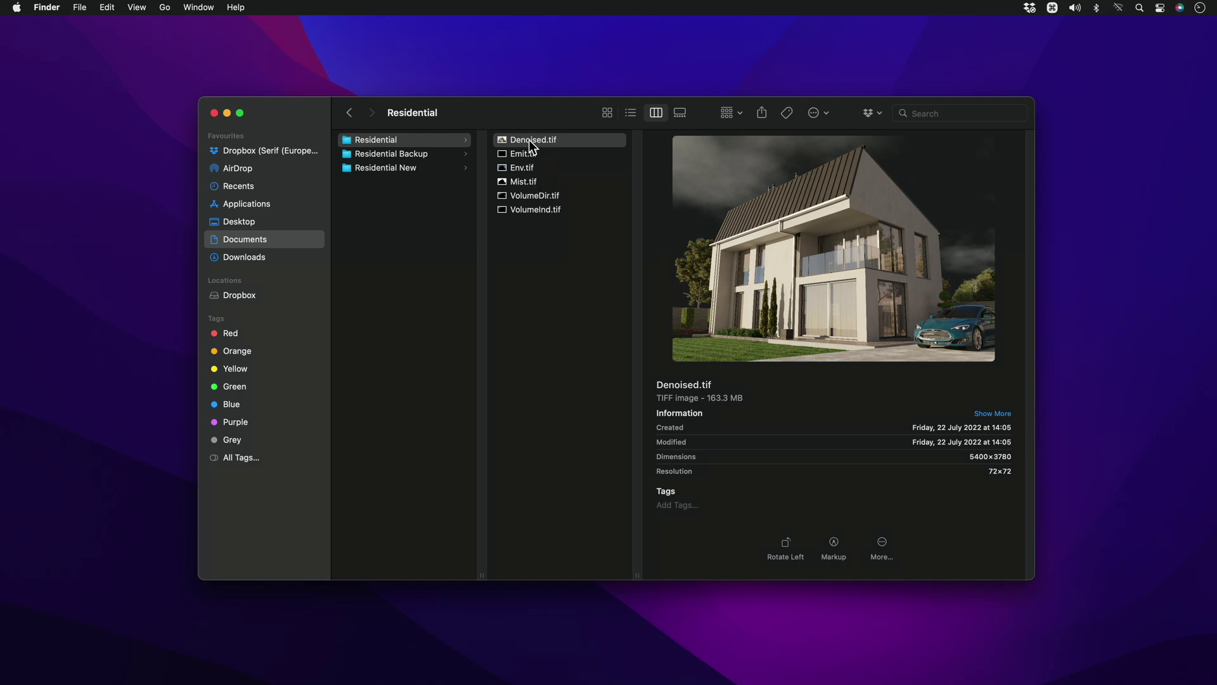
left_click_drag(529, 140, 653, 343)
key("super+Tab")
left_click_drag(568, 332, 569, 332)
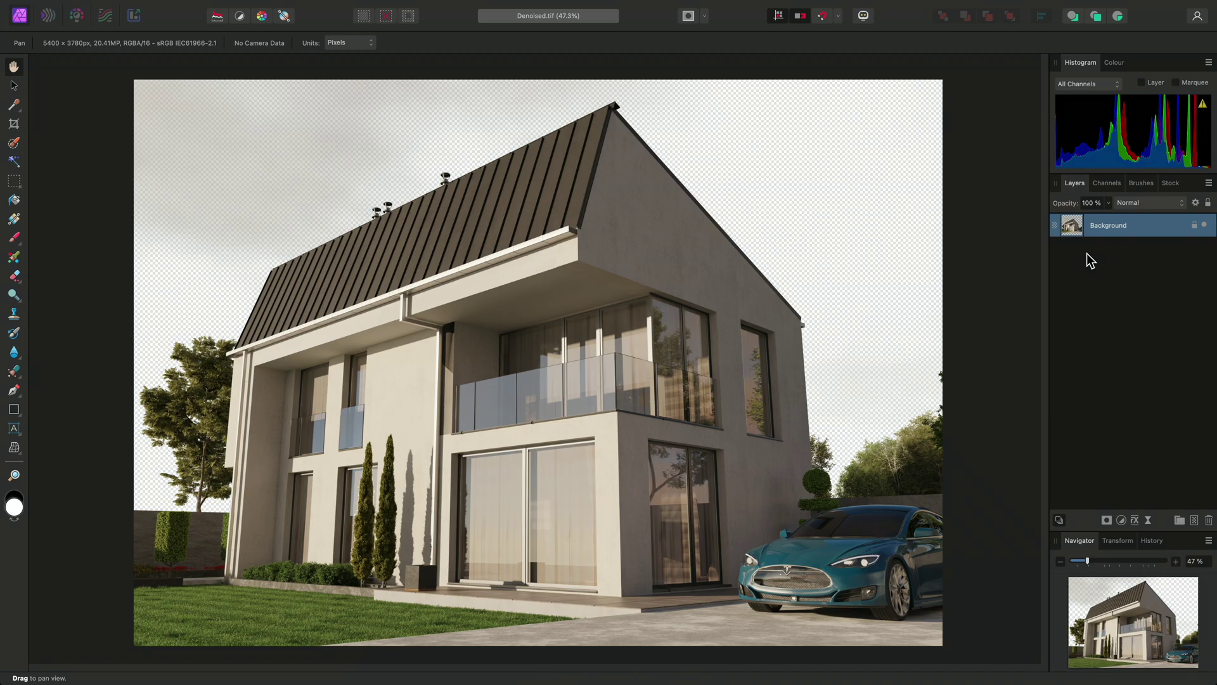
- Delete the Background layer and set the document's placement policy to Linked
key("BackSpace")
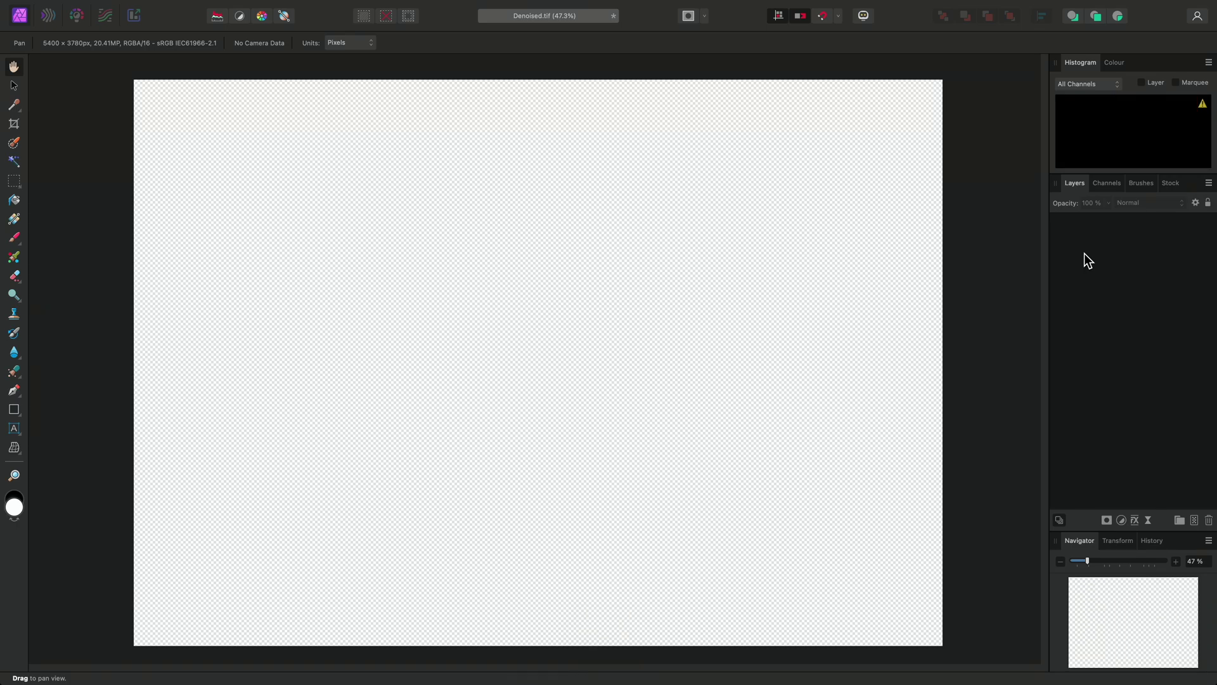
mouse_move(204, 5)
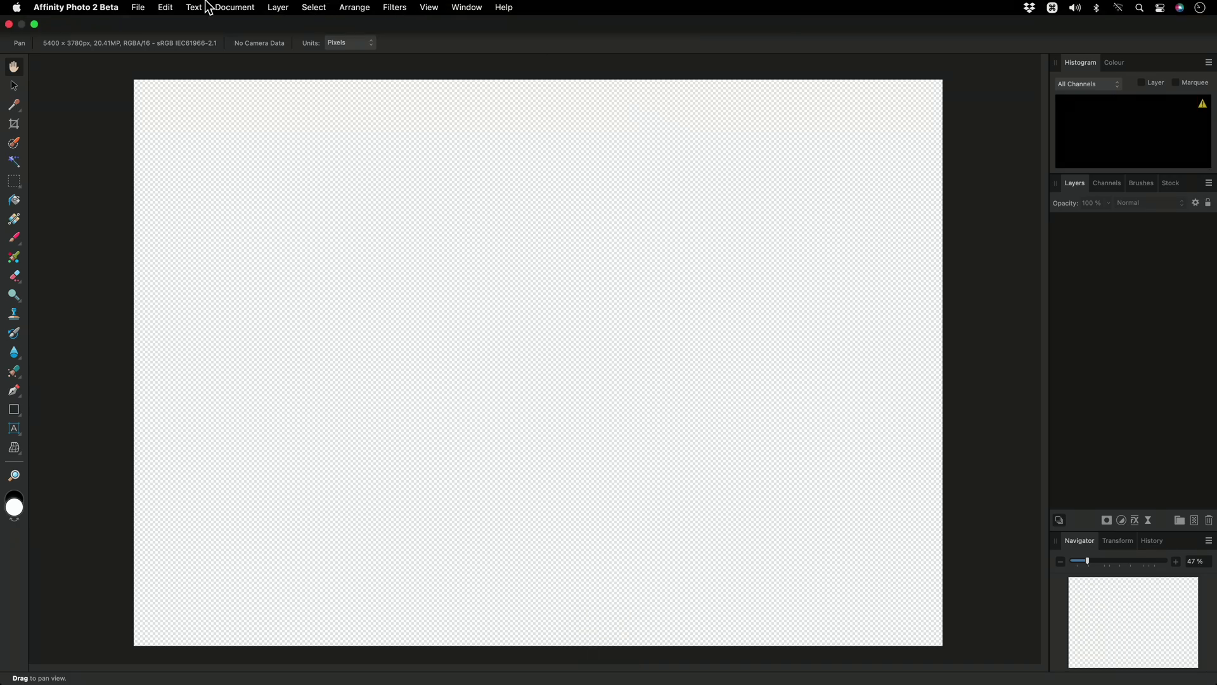
left_click(139, 8)
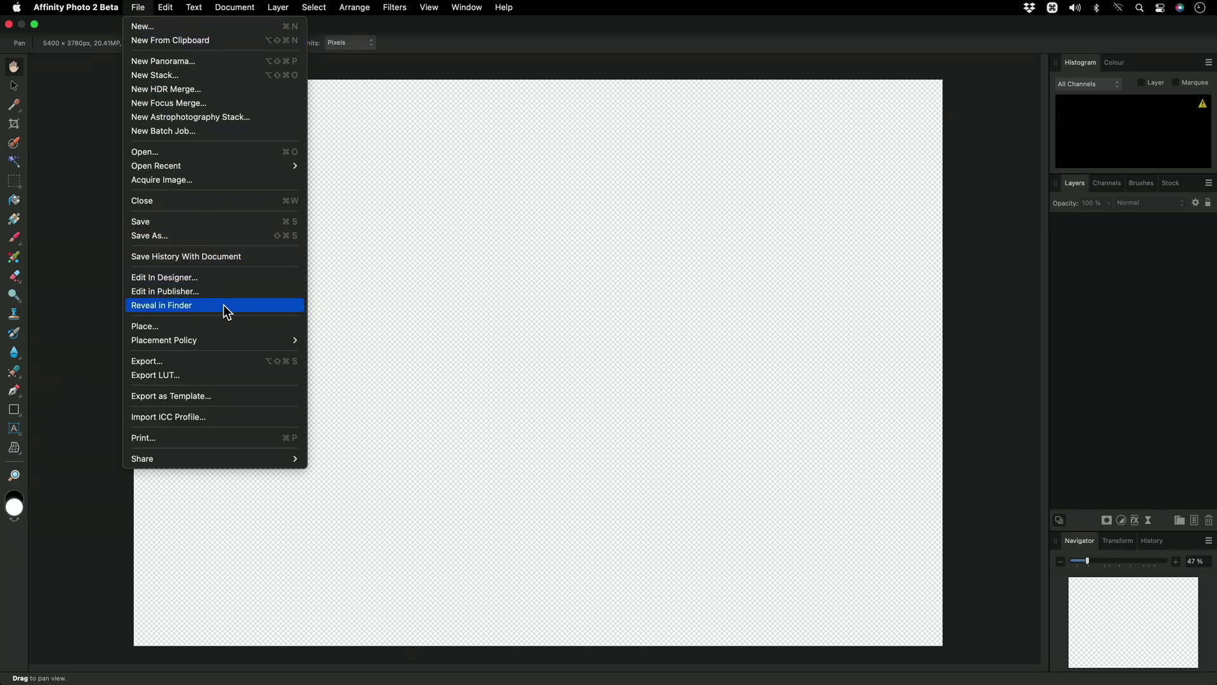
mouse_move(229, 340)
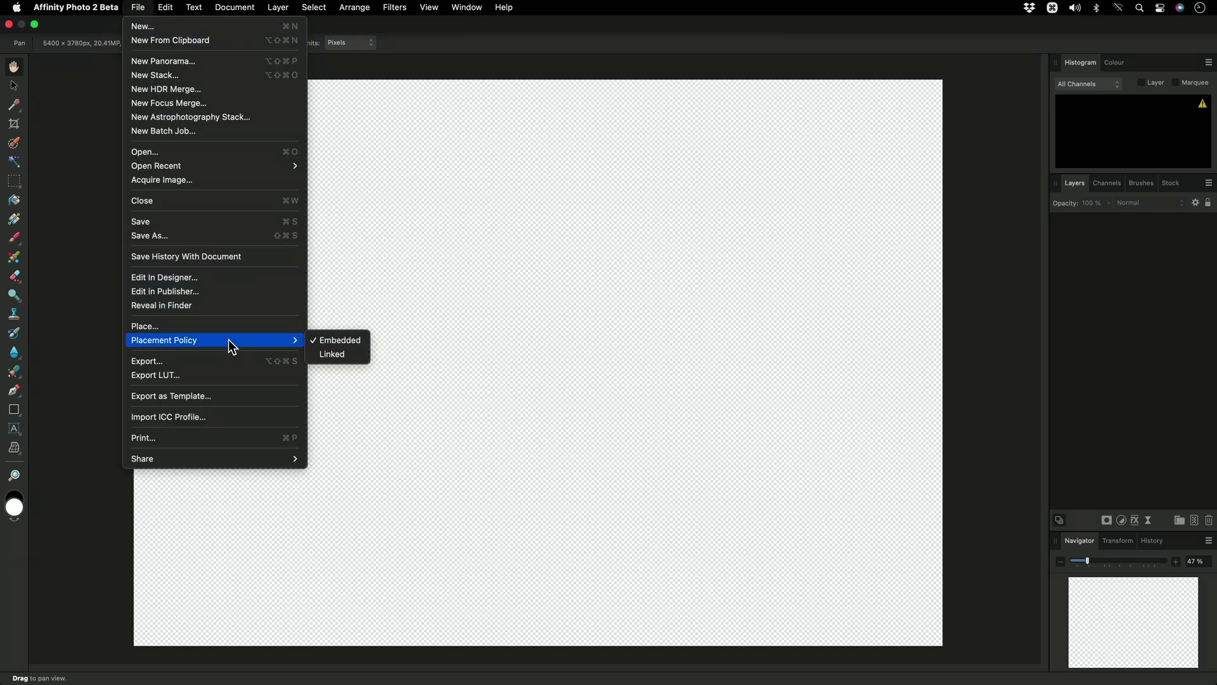
left_click(352, 353)
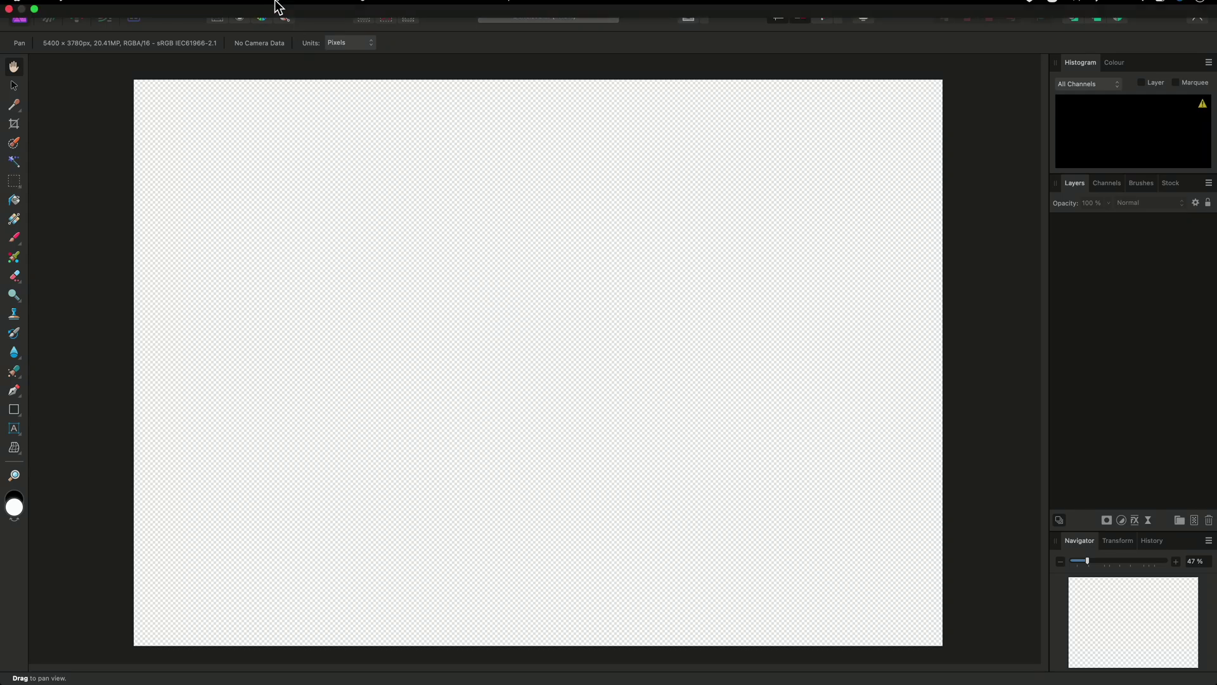
left_click(139, 8)
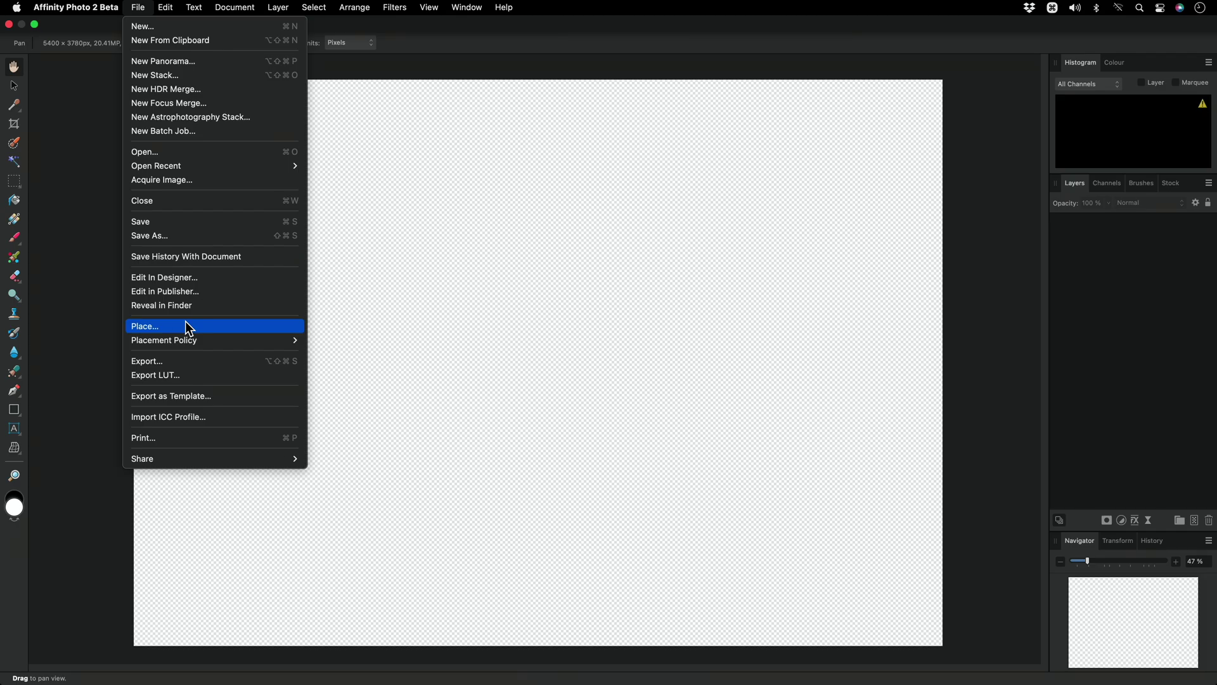
- Drag the six render-pass TIFFs, Denoised through VolumeInd, from Finder into the document
left_click(275, 305)
key("super+Tab")
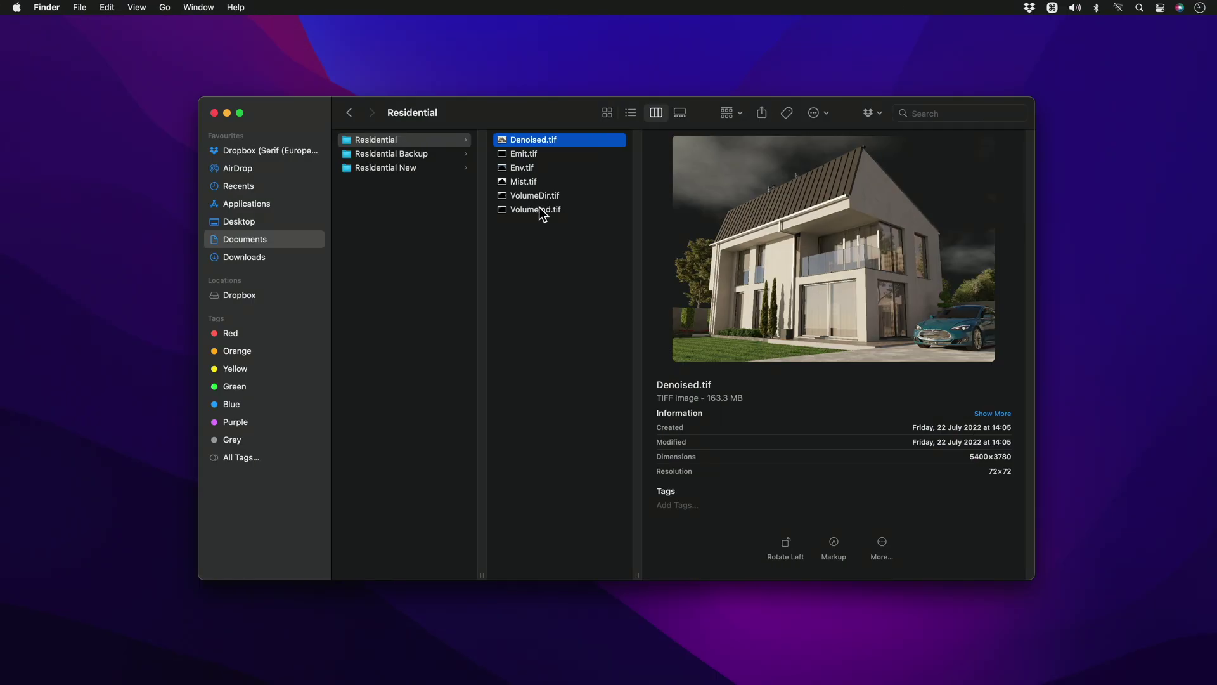
left_click(540, 212, "shift")
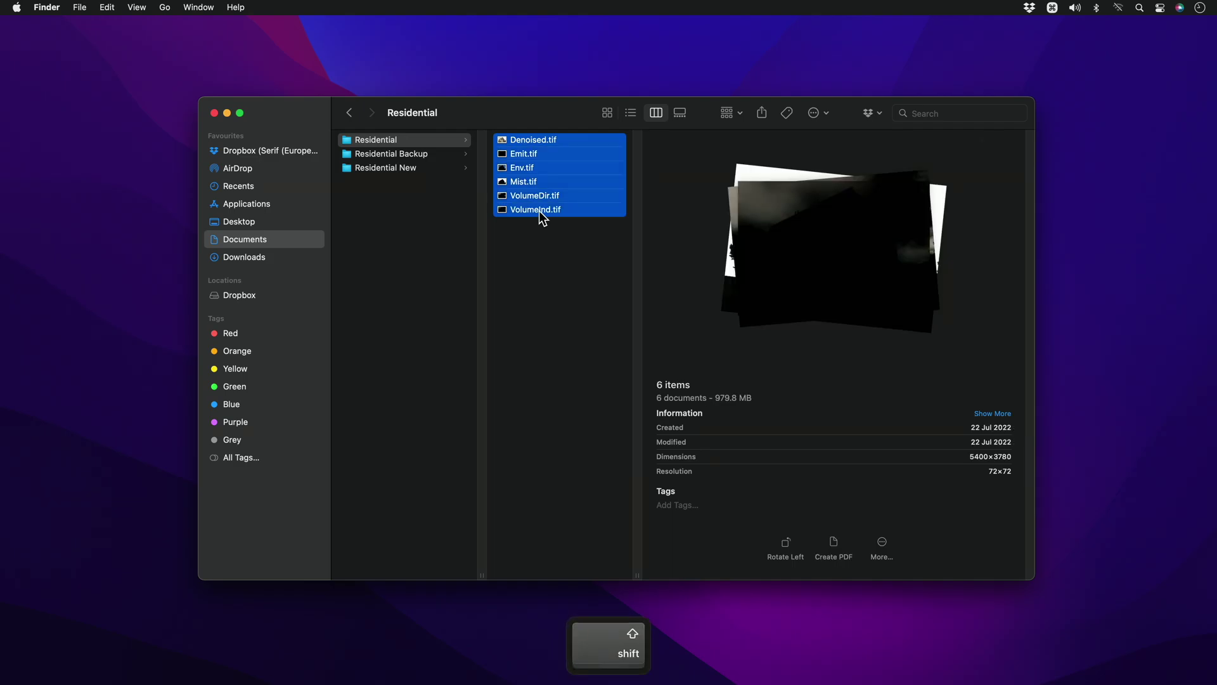
key("super+Tab")
left_click_drag(532, 200, 536, 356)
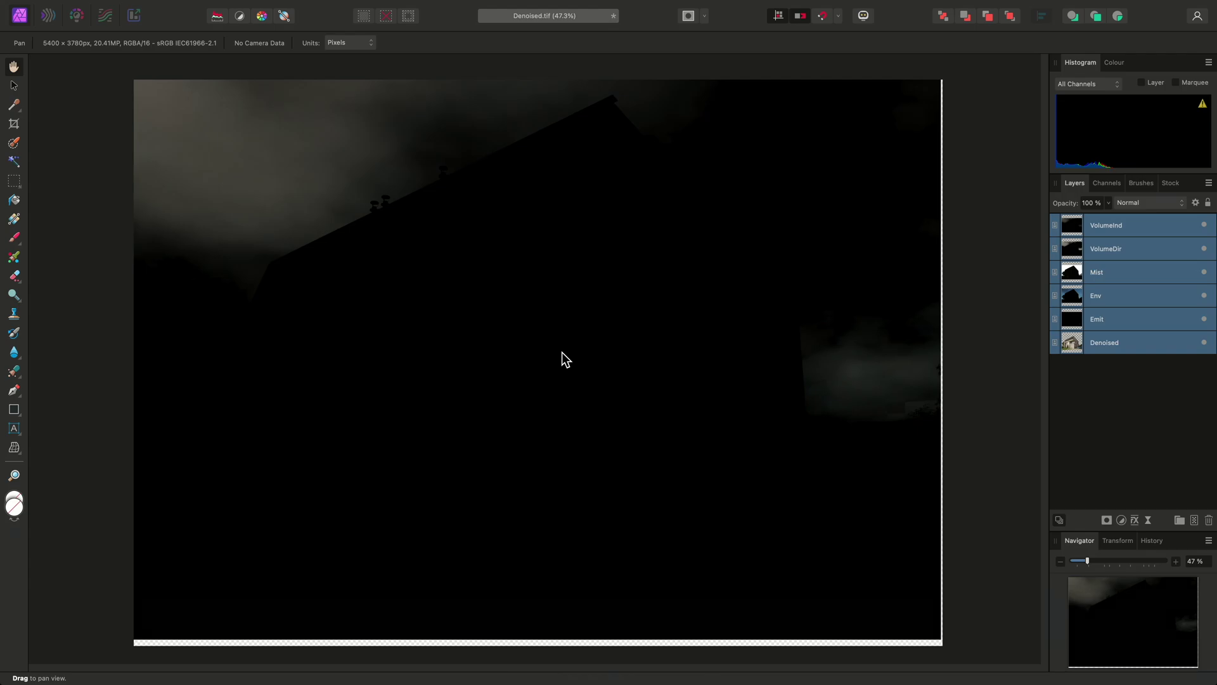
- With snapping on, move the six placed layers flush with the canvas edges
key("v")
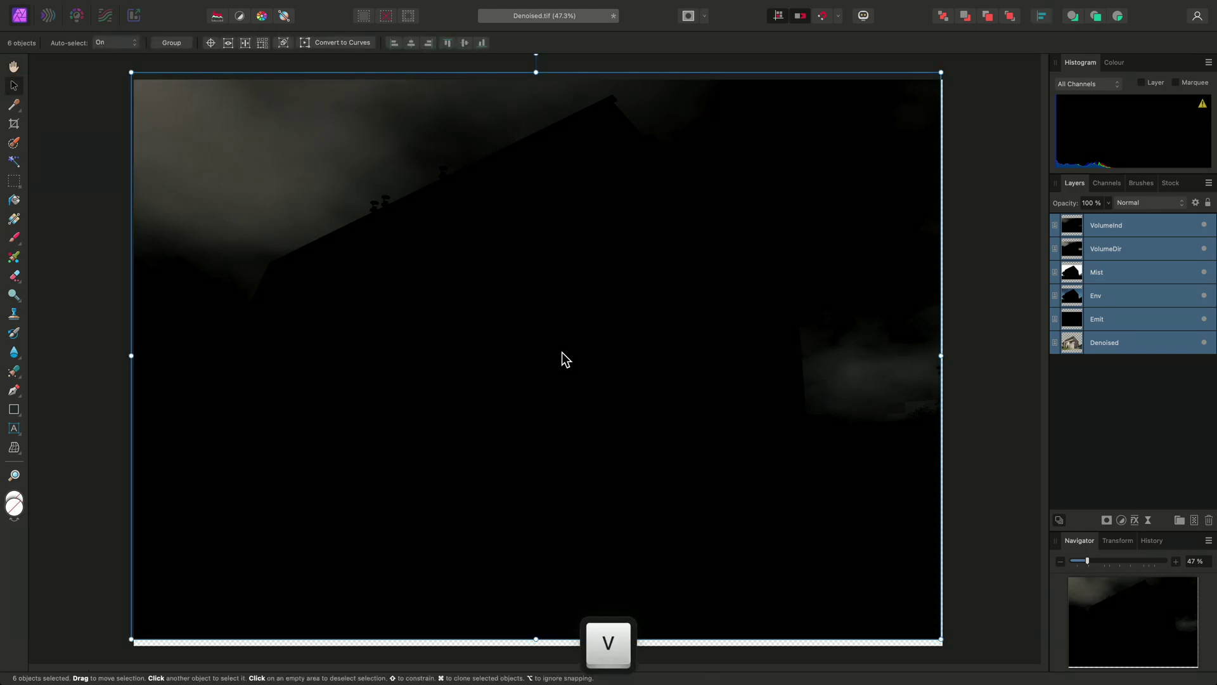
left_click(822, 18)
left_click_drag(685, 168, 690, 175)
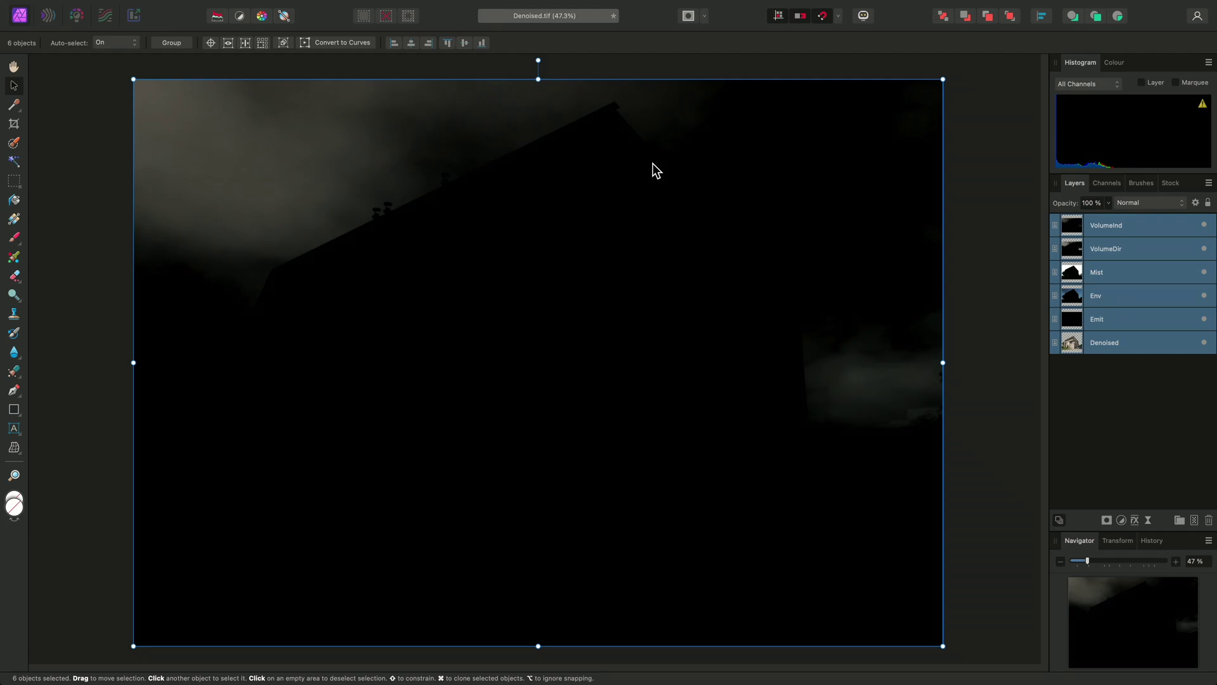
mouse_move(506, 3)
left_click(138, 7)
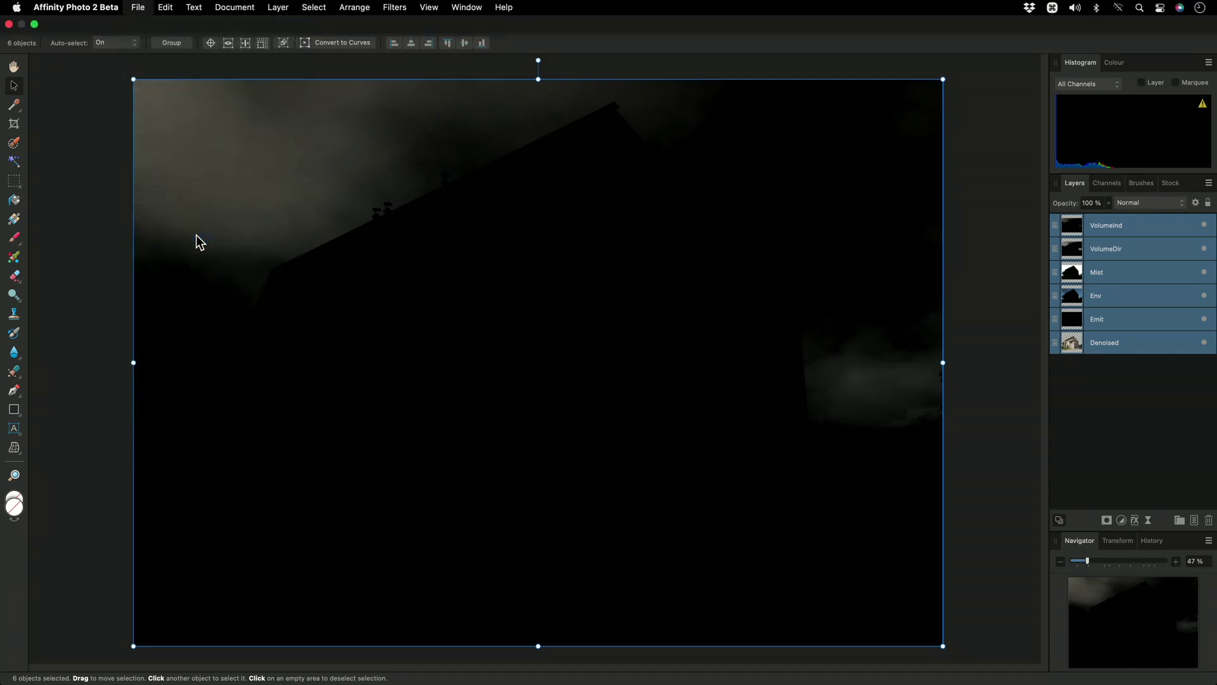
- Save the document as 'Archviz Render' in Documents, then select the Denoised layer
key("super+s")
type("Archvi")
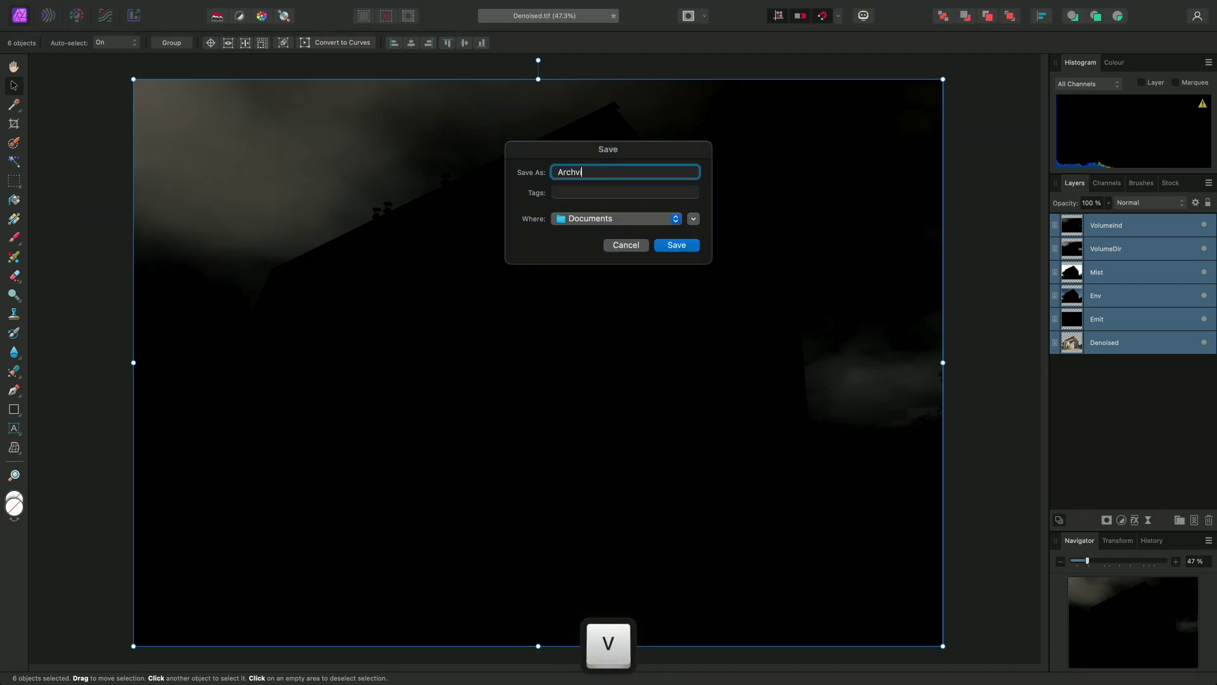
type("z Render")
left_click(688, 247)
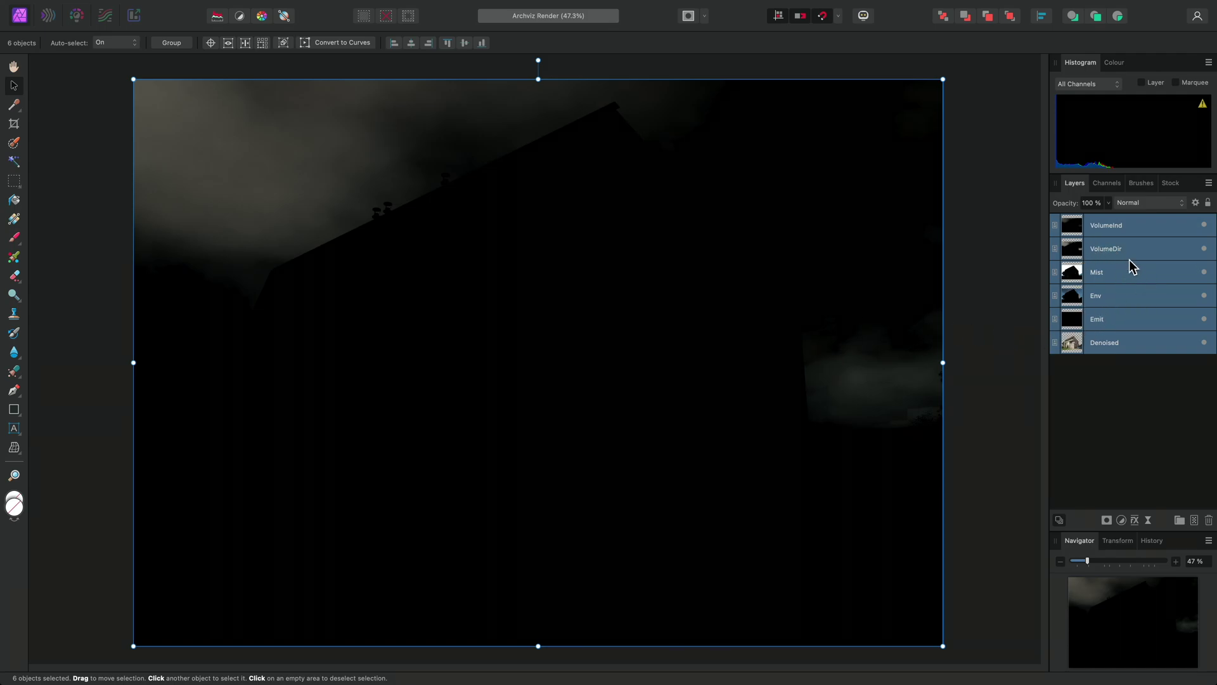
left_click(1099, 344)
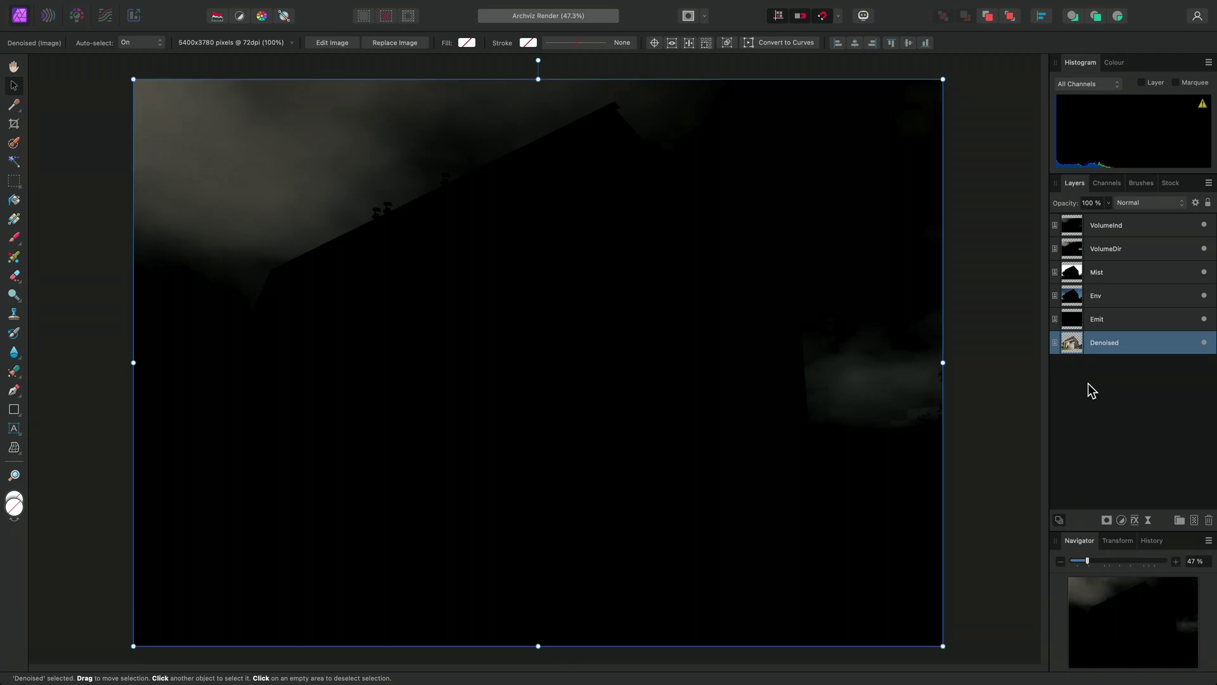
- Bring the Denoised layer to the top of the layer stack with Move to Front
mouse_move(1081, 346)
left_mouse_down()
mouse_move(1066, 223)
mouse_move(1050, 304)
mouse_move(1075, 352)
left_mouse_up()
key("super+shift+bracketright")
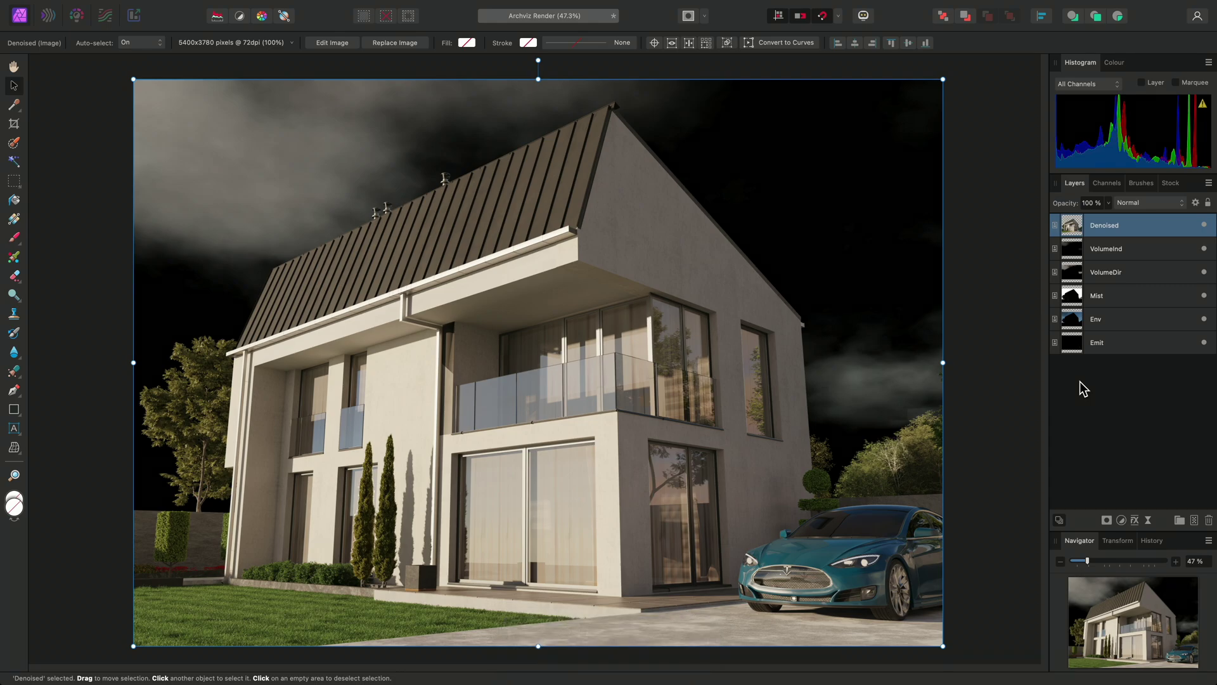
- Move the Env layer up two places, above VolumeInd, so it sits just below Denoised
left_click(1107, 317)
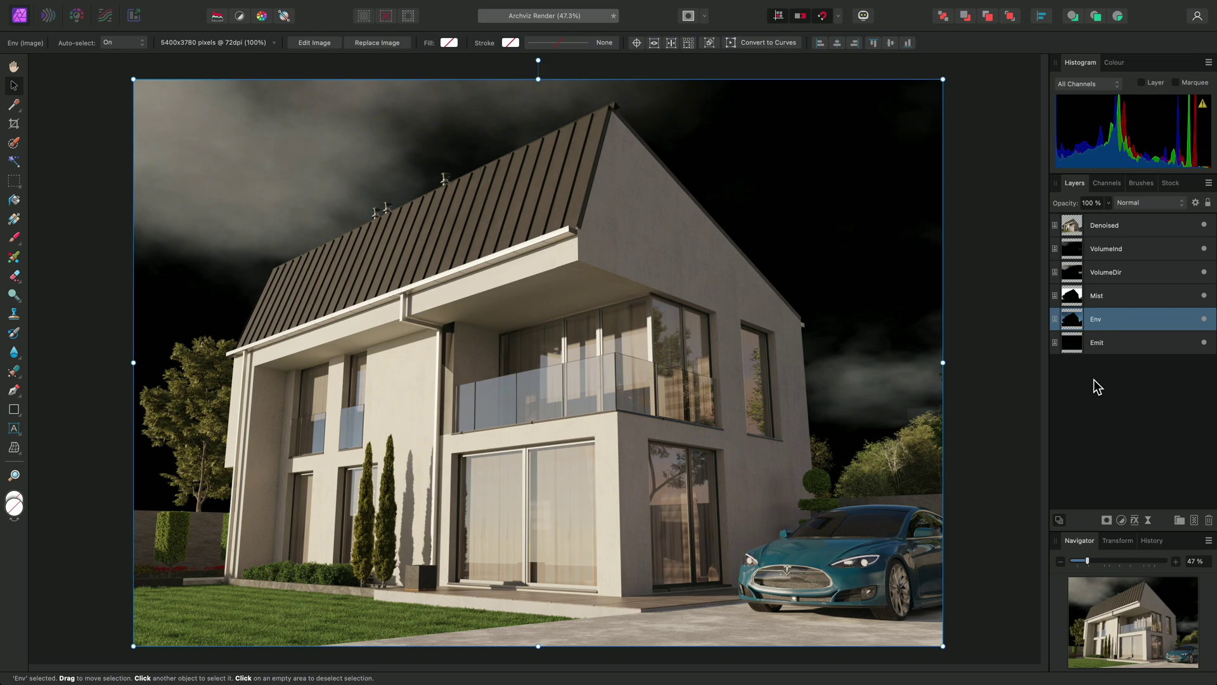
key("super+bracketright")
key("super+bracketright")
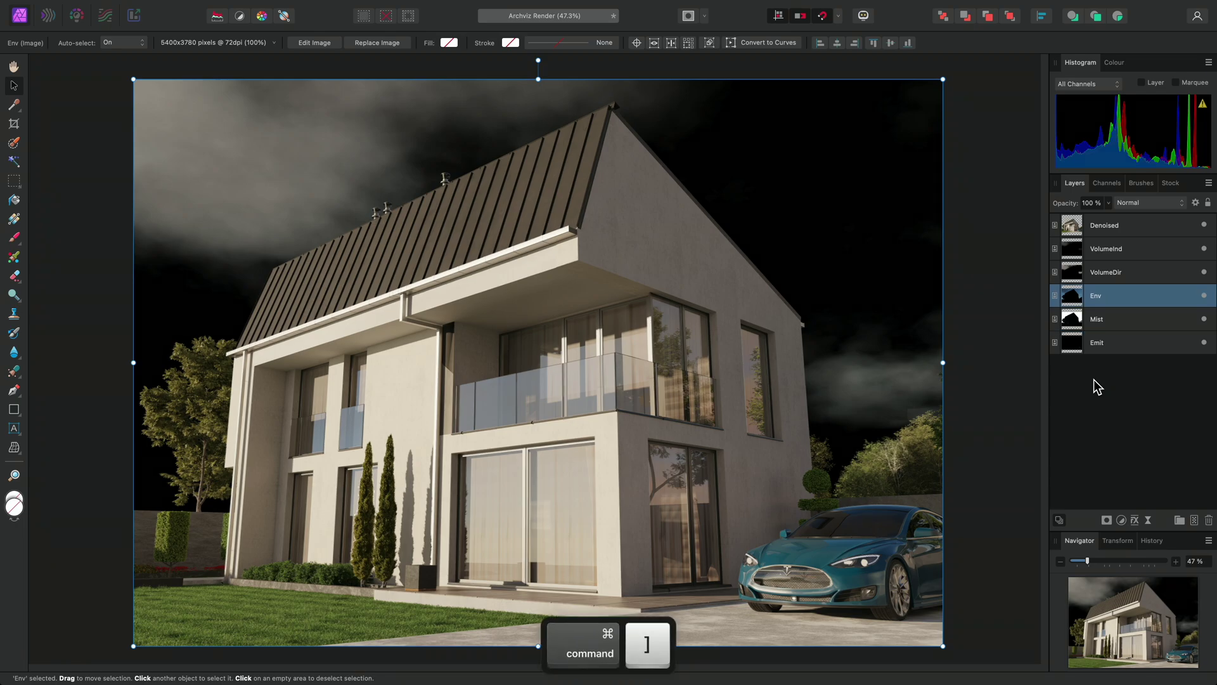
key("super+bracketright")
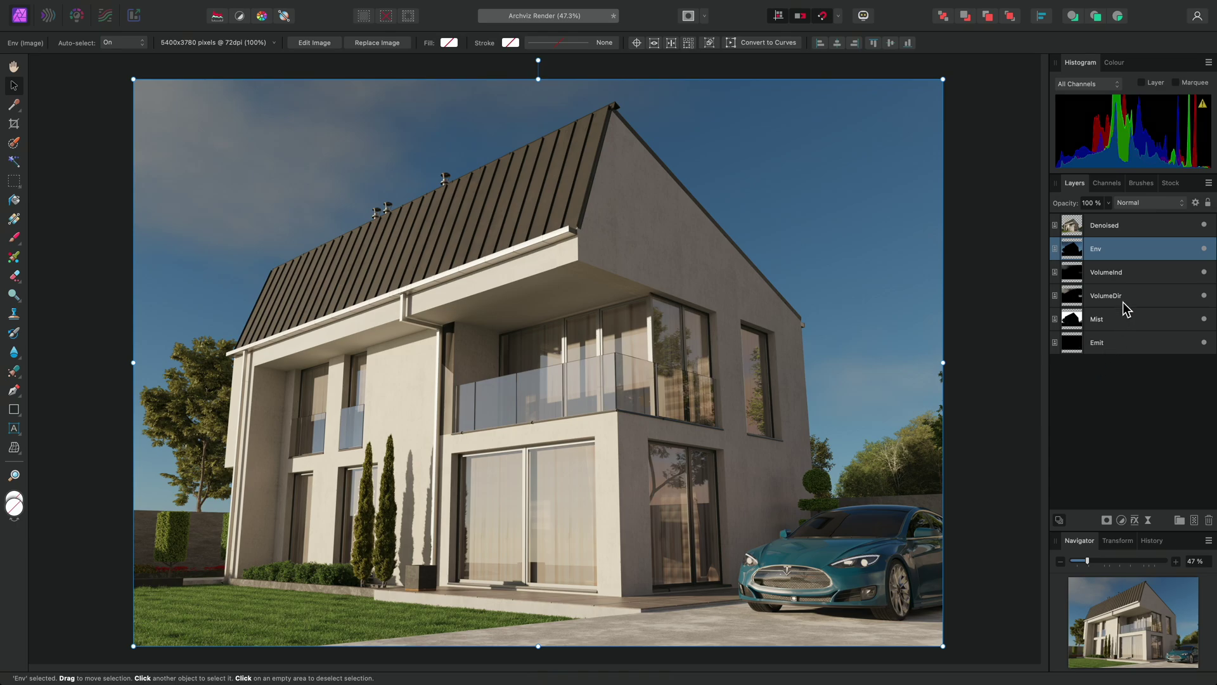
- Select VolumeInd through Emit and bring all four layers to the top of the stack
left_click(1130, 279)
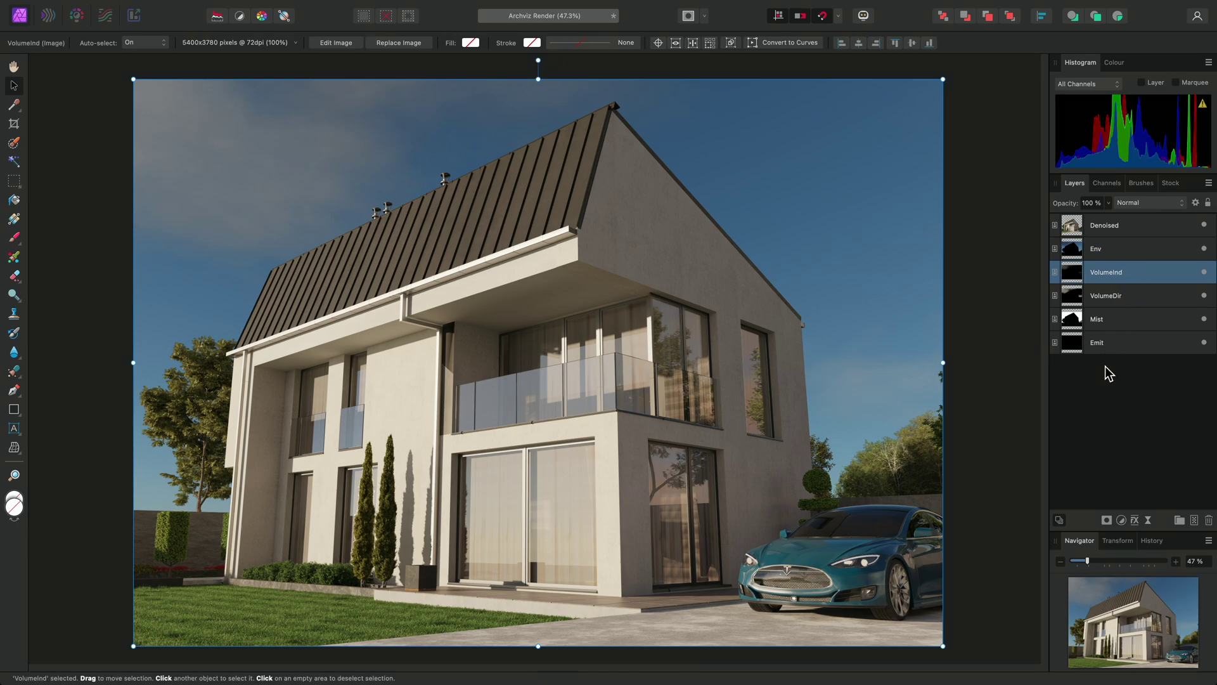
left_click(1117, 343, "shift")
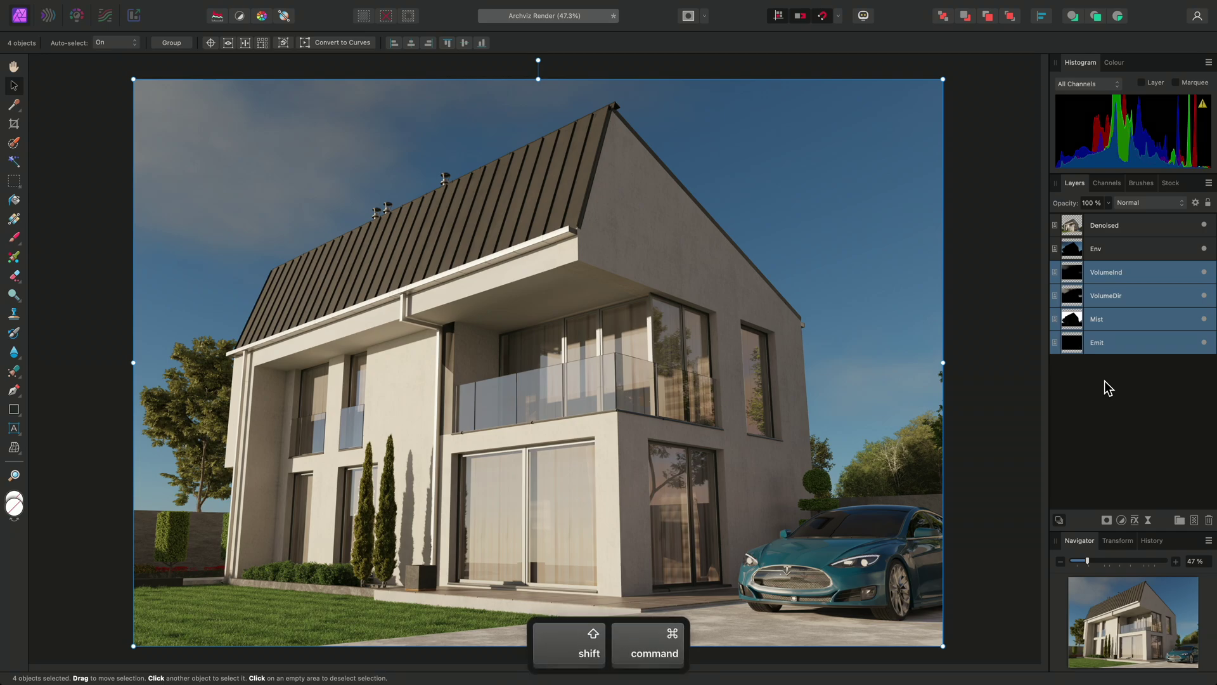
key("shift+super+bracketright")
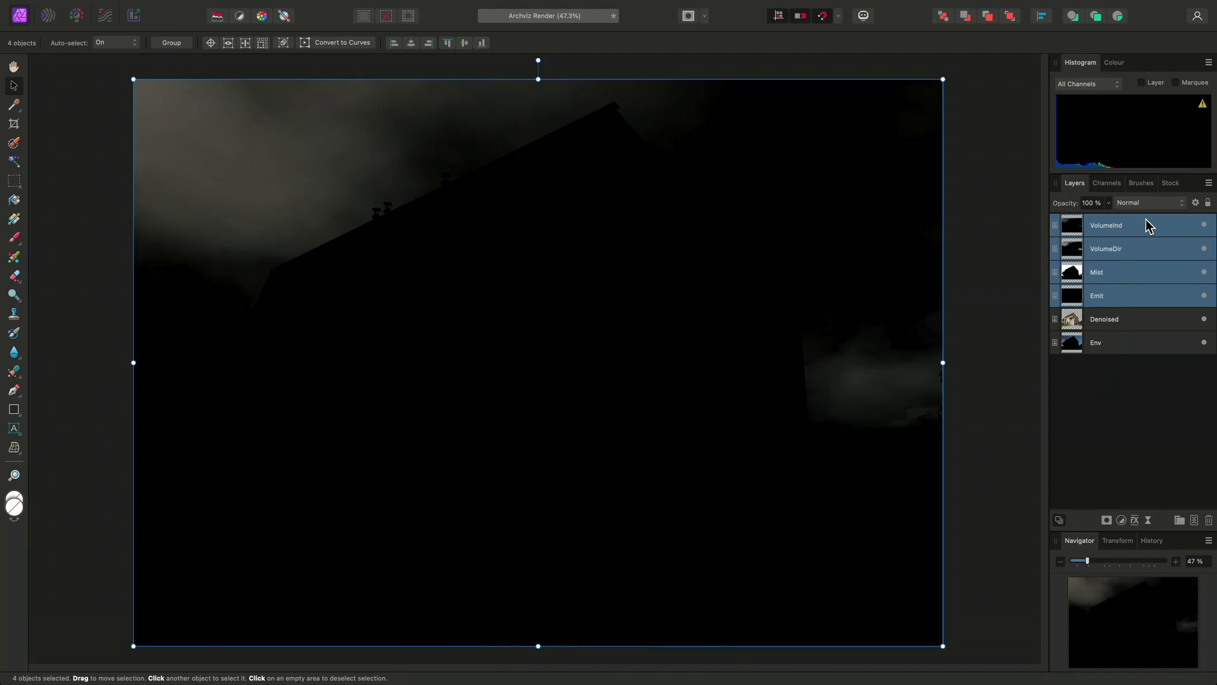
- Set the four pass layers to Screen blending and give Mist 15% opacity
left_click(1152, 200)
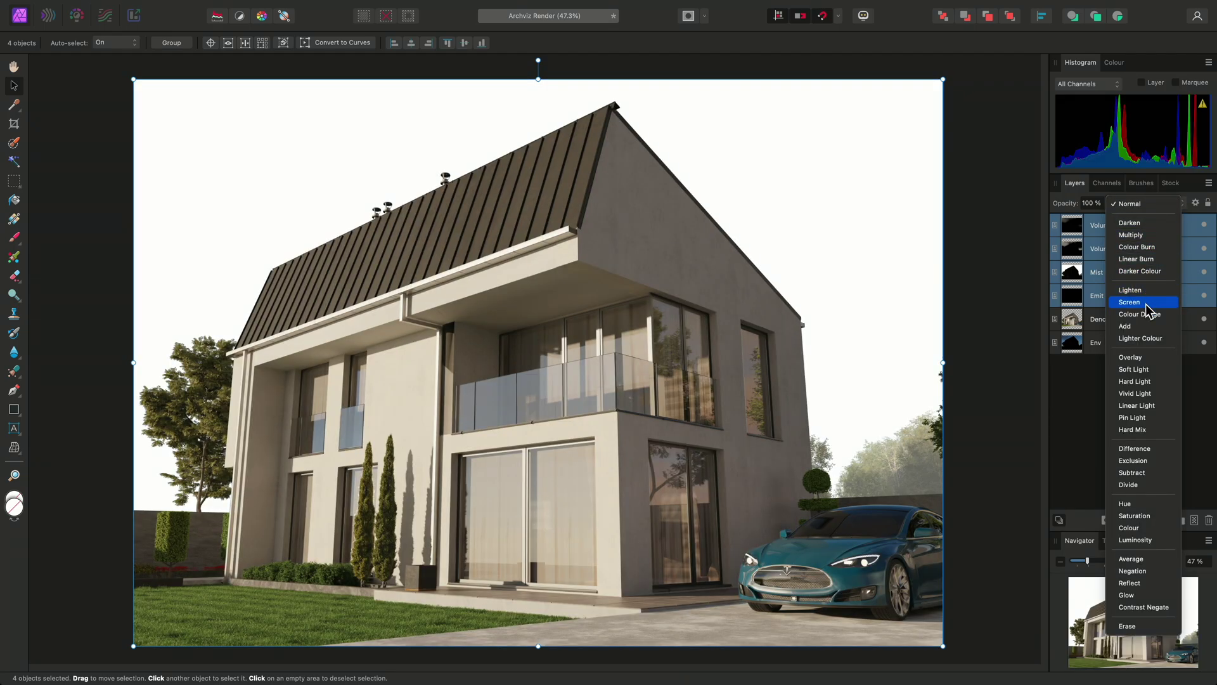
left_click(1147, 303)
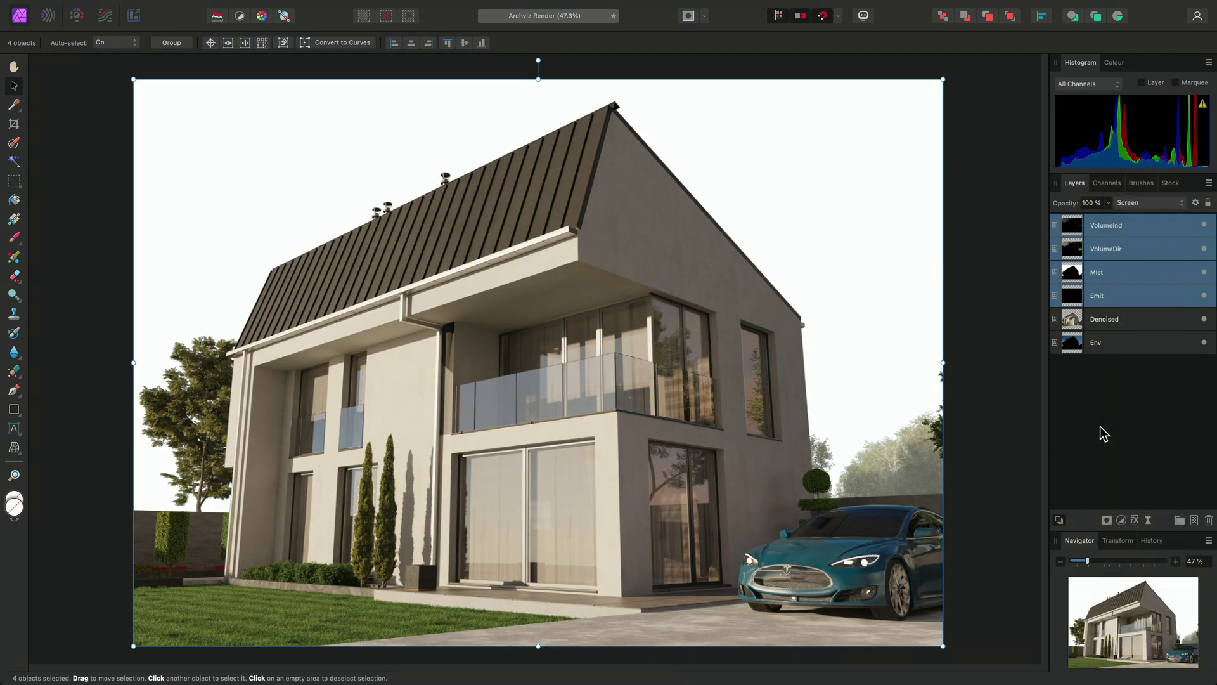
left_click(1116, 276)
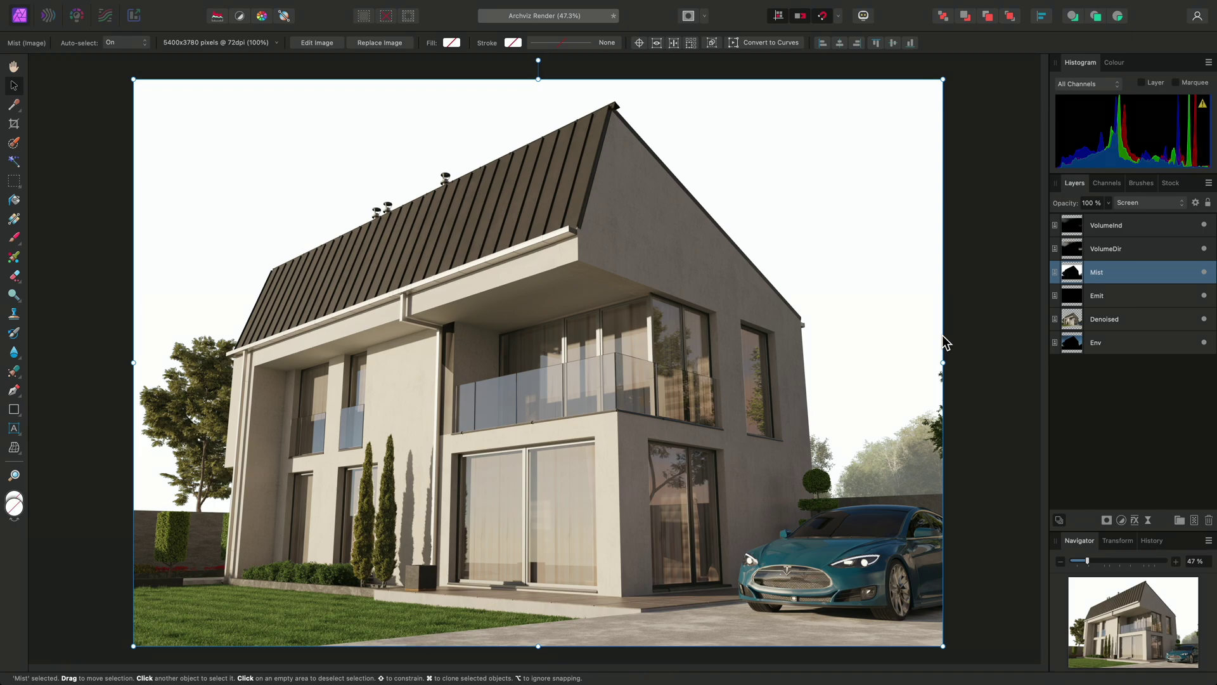
key("1")
key("5")
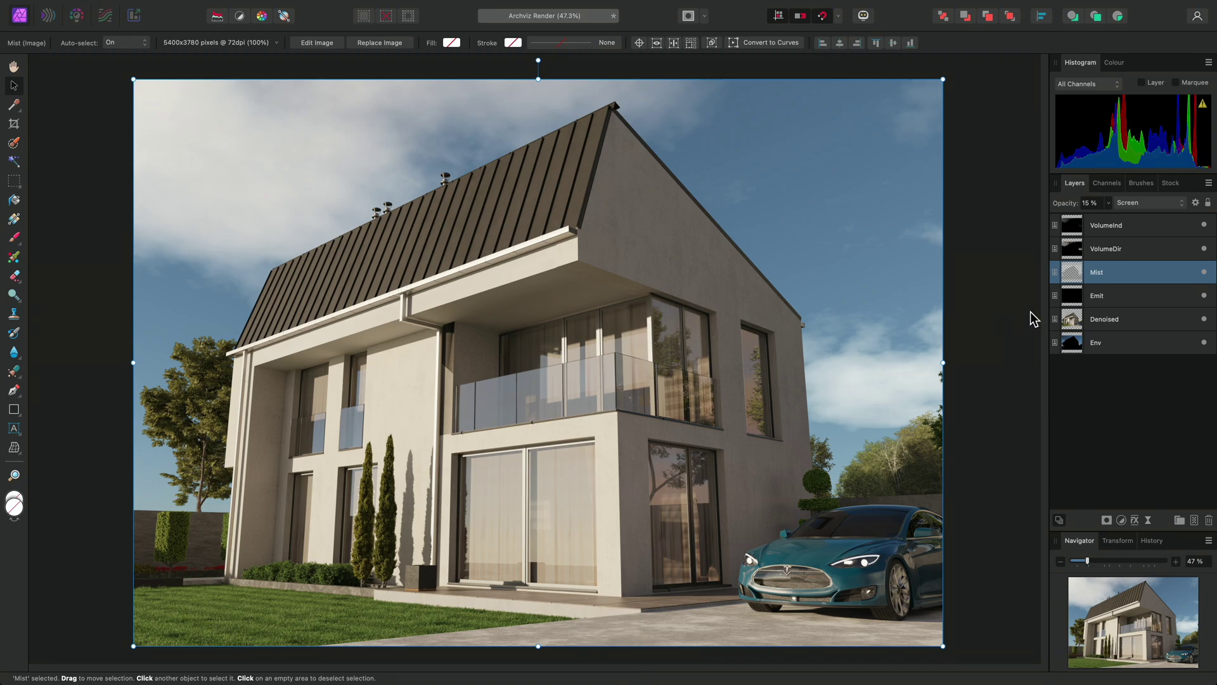
- Set VolumeDir to 50% opacity and reselect the Mist layer
left_click(1133, 249)
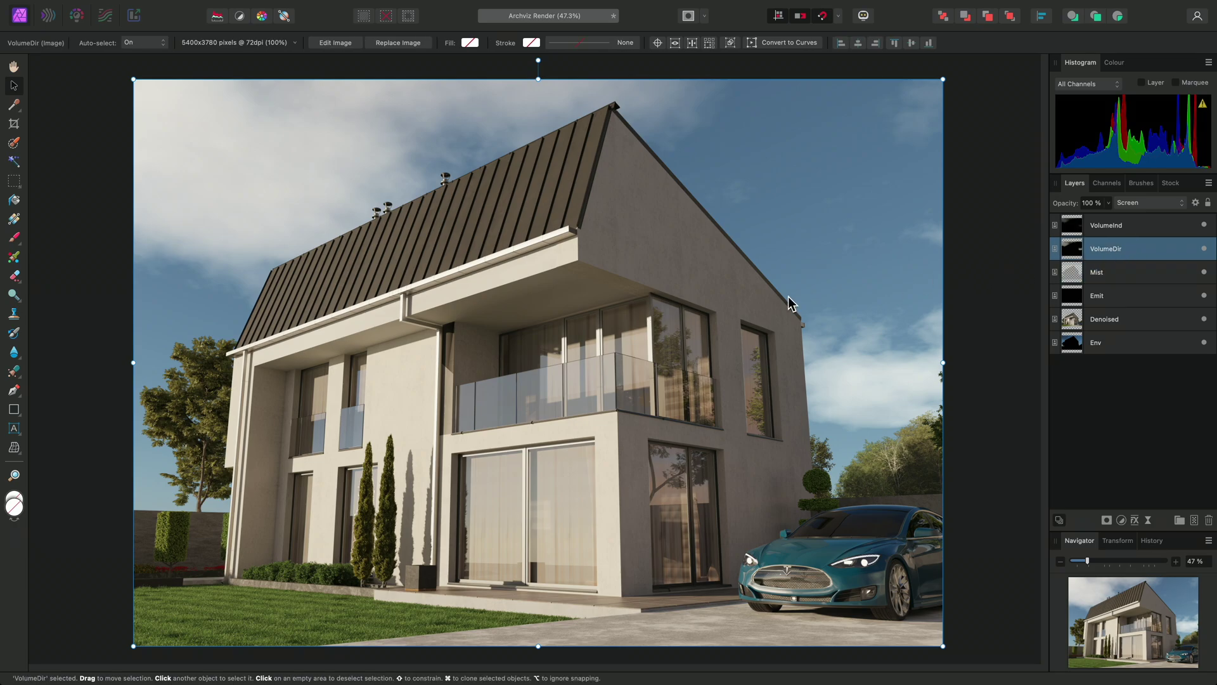
key("5")
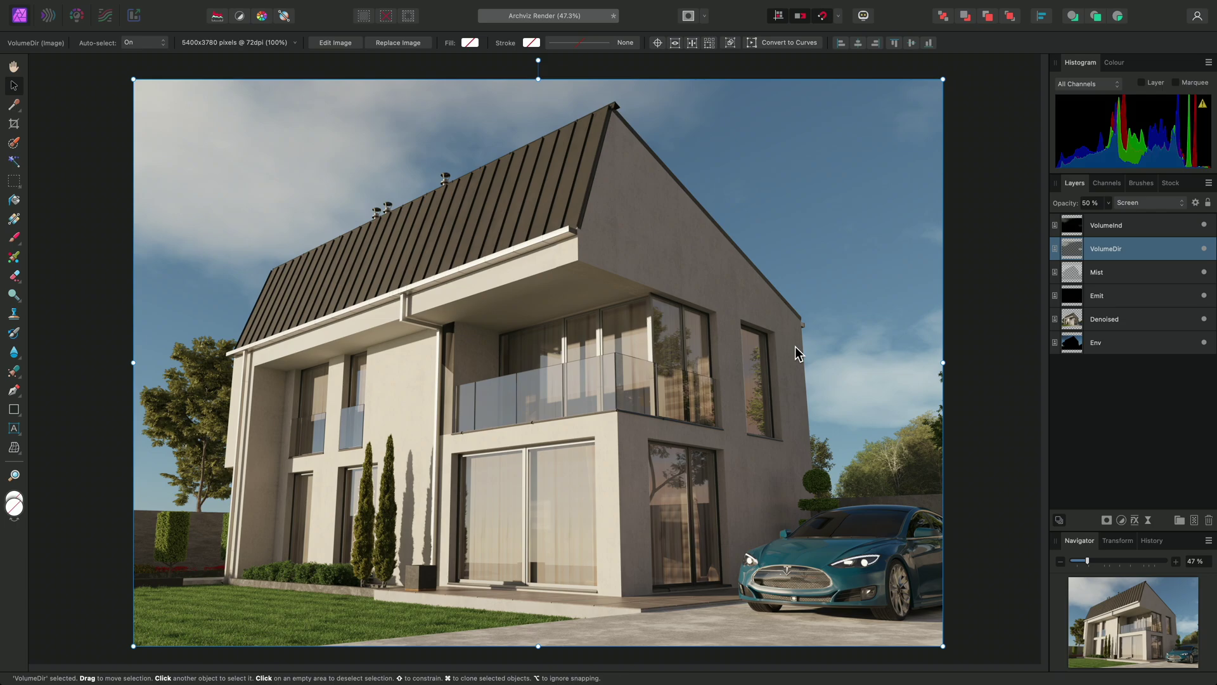
key("alt+bracketleft")
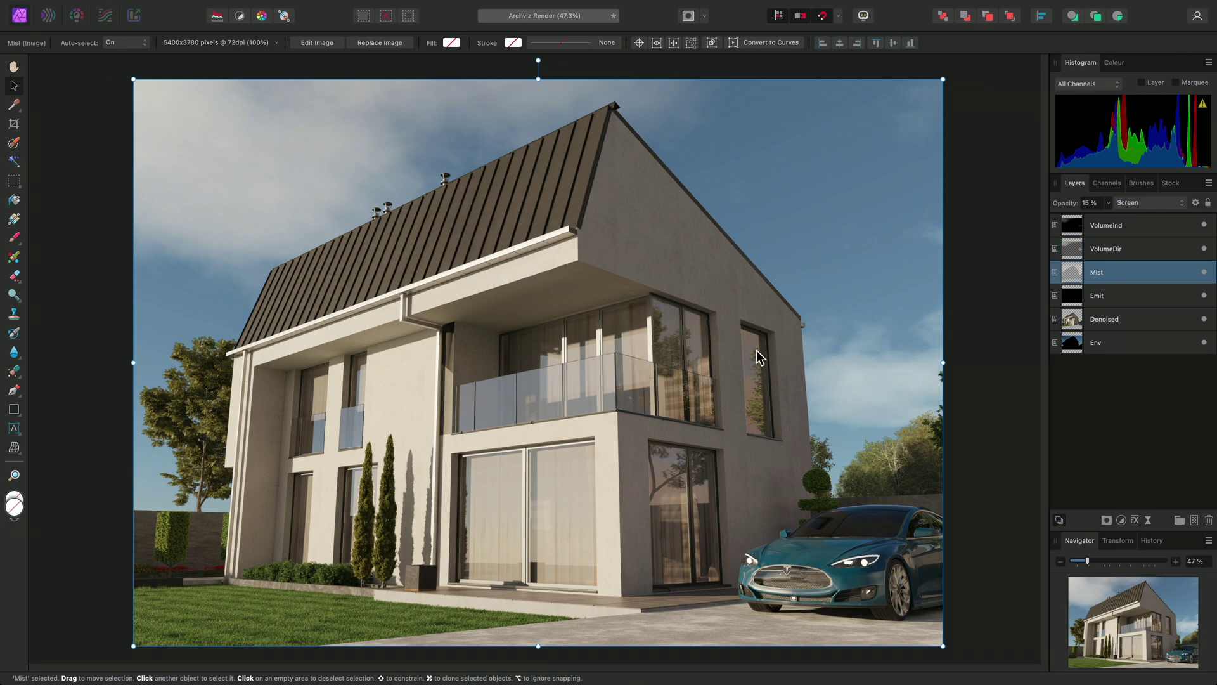
- Raise Mist to 50% opacity and add a Recolour adjustment clipped to Mist
key("5")
mouse_move(374, 7)
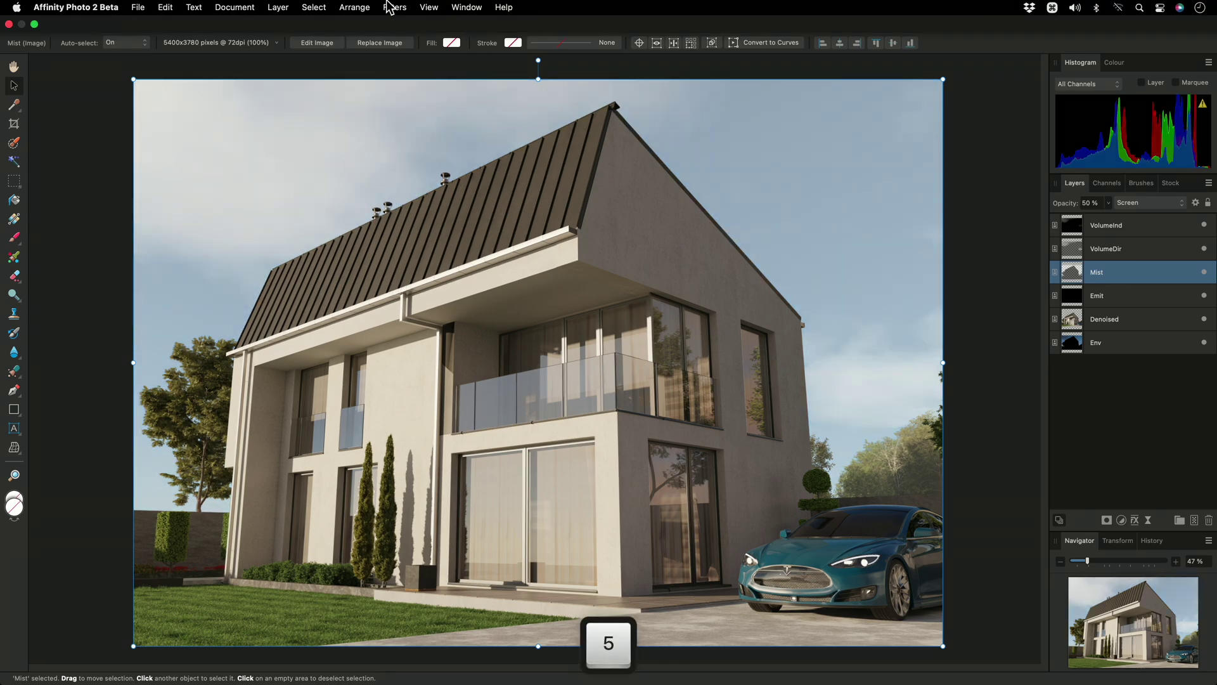
left_click(278, 7)
mouse_move(339, 158)
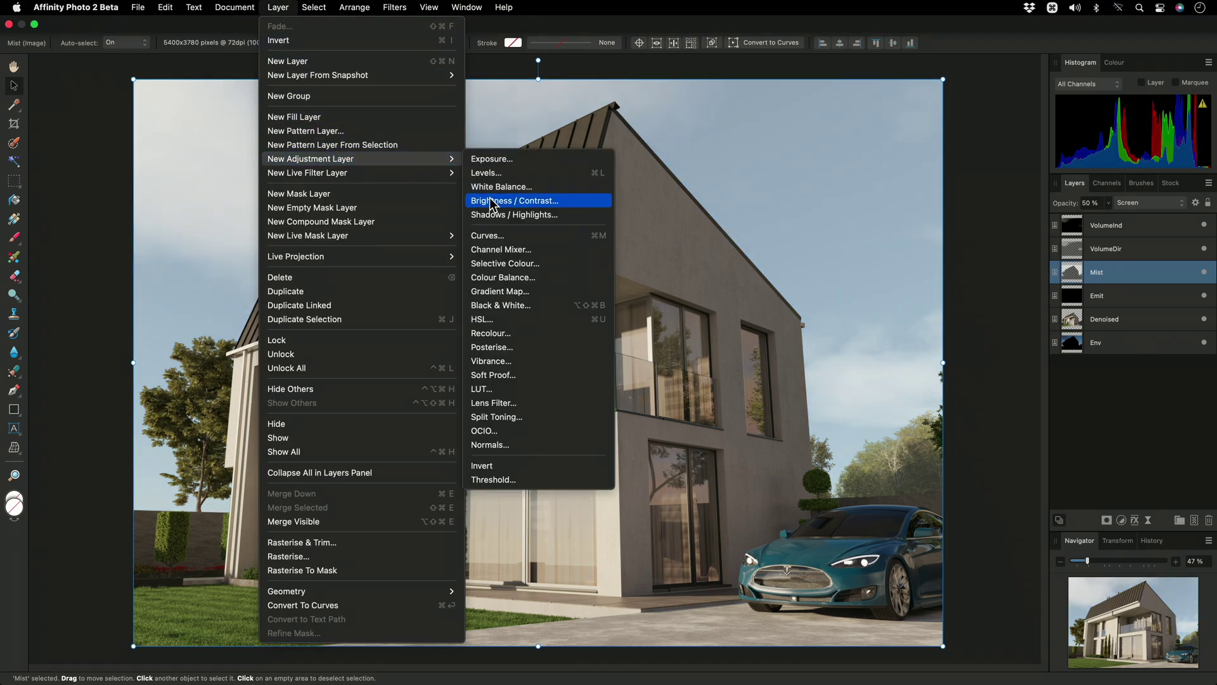
left_click(522, 333)
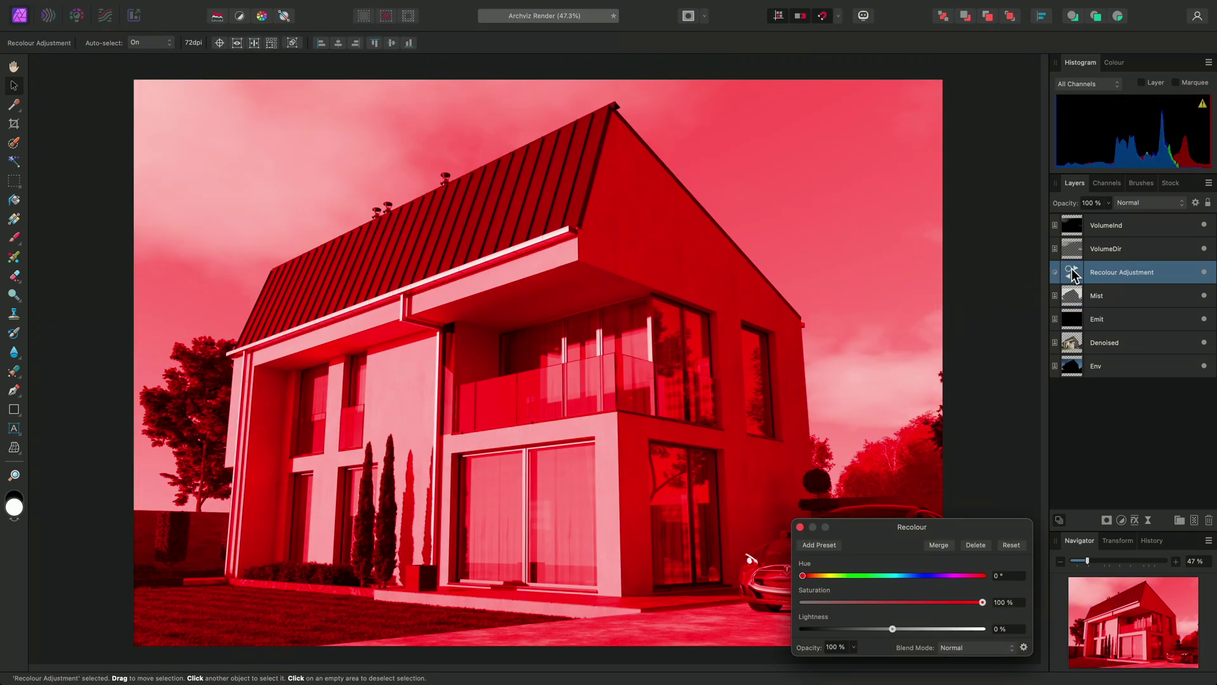
left_click_drag(1072, 274, 1111, 298)
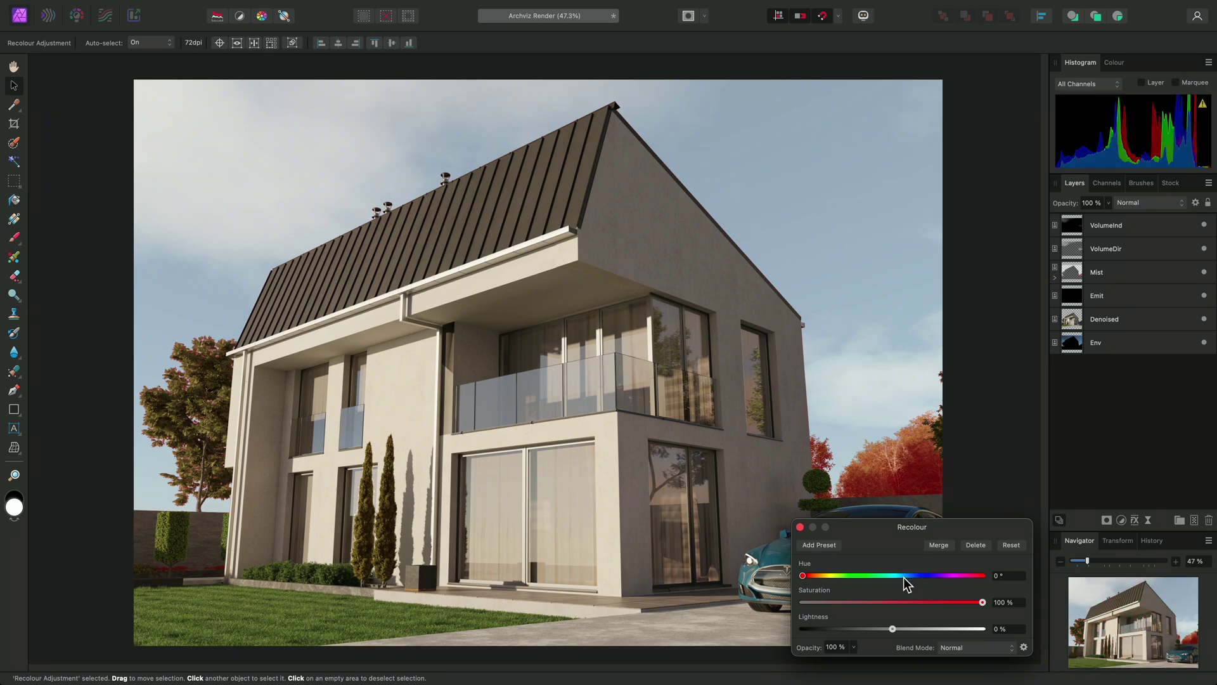
- Tune the Recolour to hue 241°, saturation 21% and lightness 14%
left_click_drag(904, 578, 833, 602)
left_click_drag(893, 628, 915, 628)
left_click_drag(833, 602, 840, 602)
left_click_drag(915, 628, 905, 628)
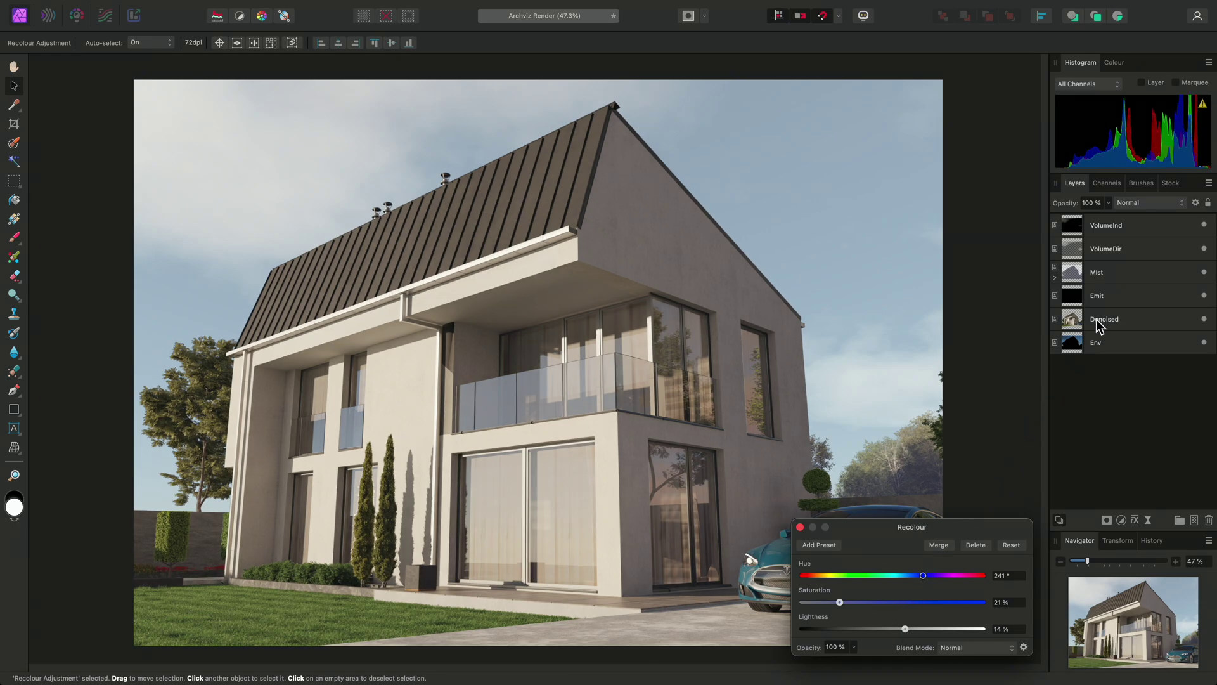
- Add a live Gaussian Blur to Emit with a radius of about 9.8 px on the headlight
left_click(1105, 297)
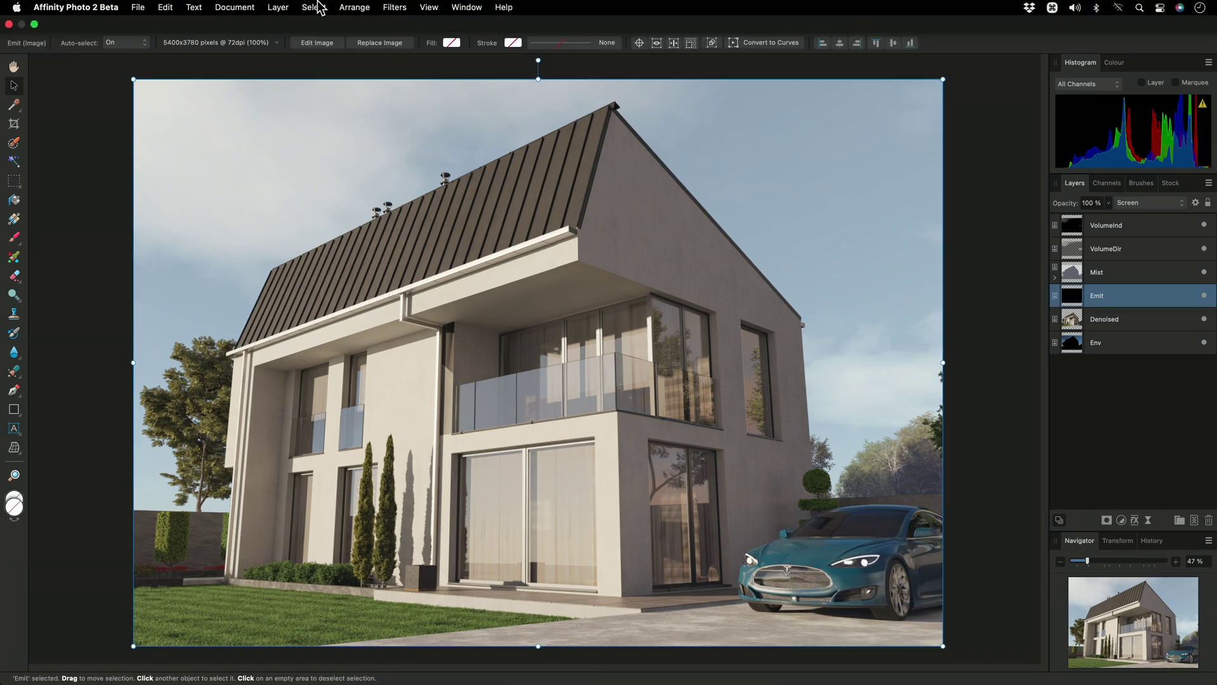
left_click(277, 7)
mouse_move(443, 173)
mouse_move(523, 175)
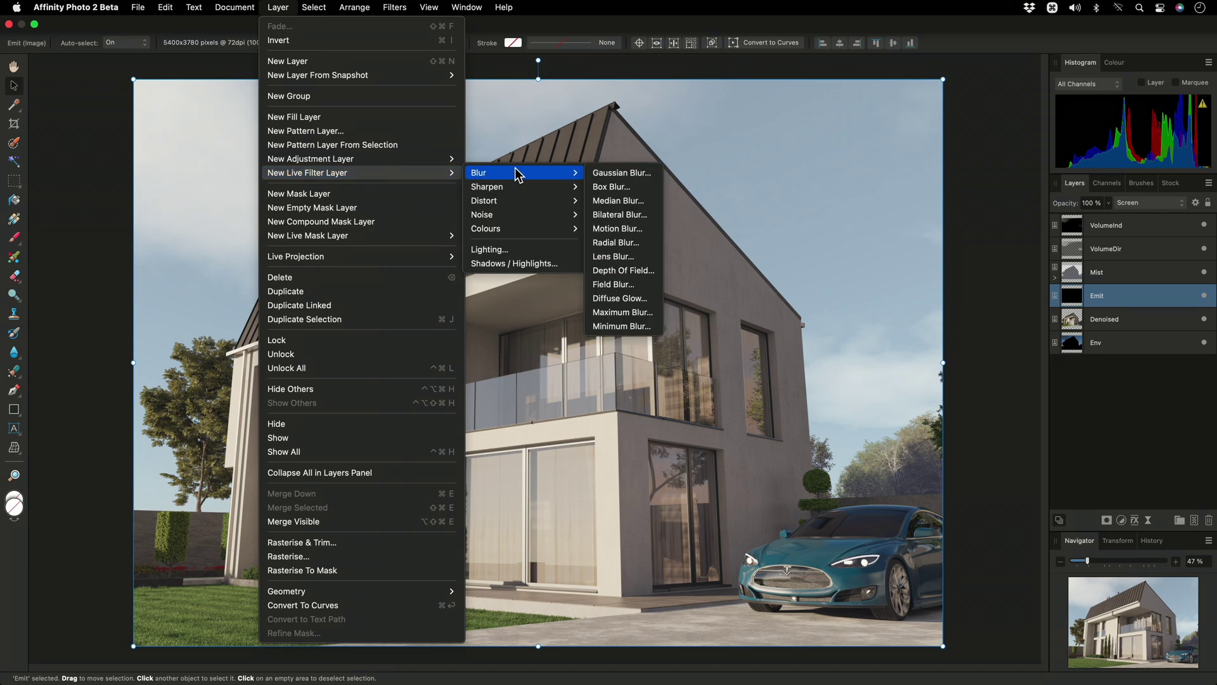
left_click(622, 173)
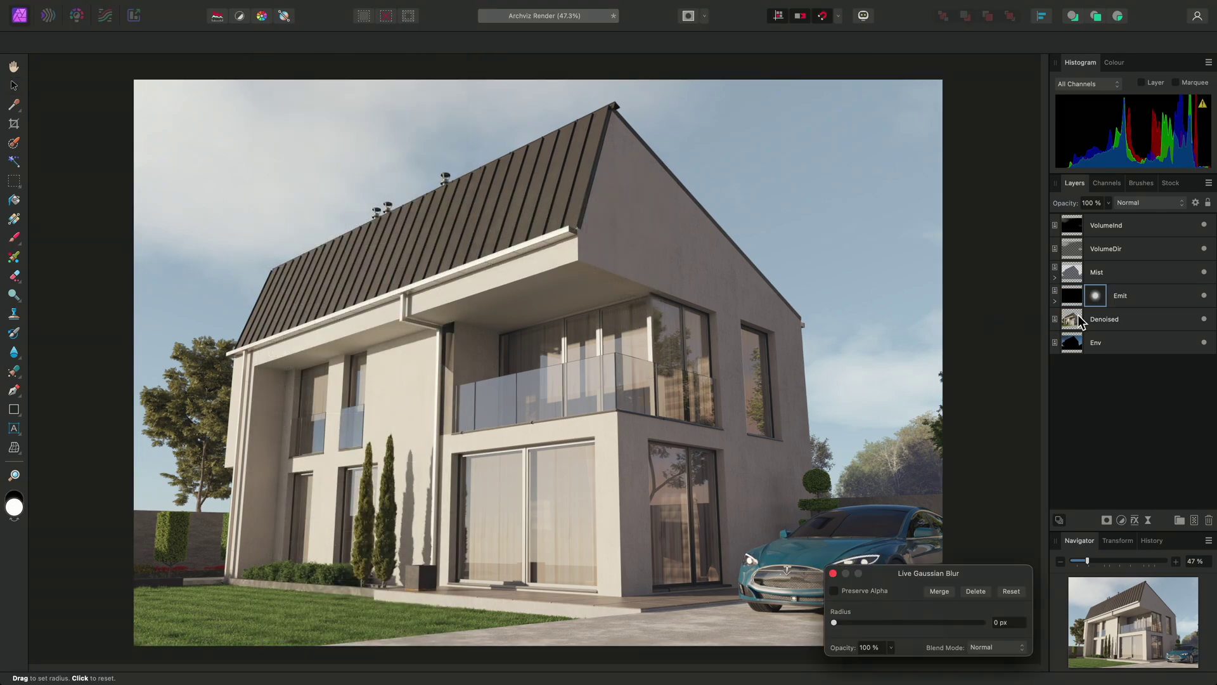
scroll(851, 422, "up", 5)
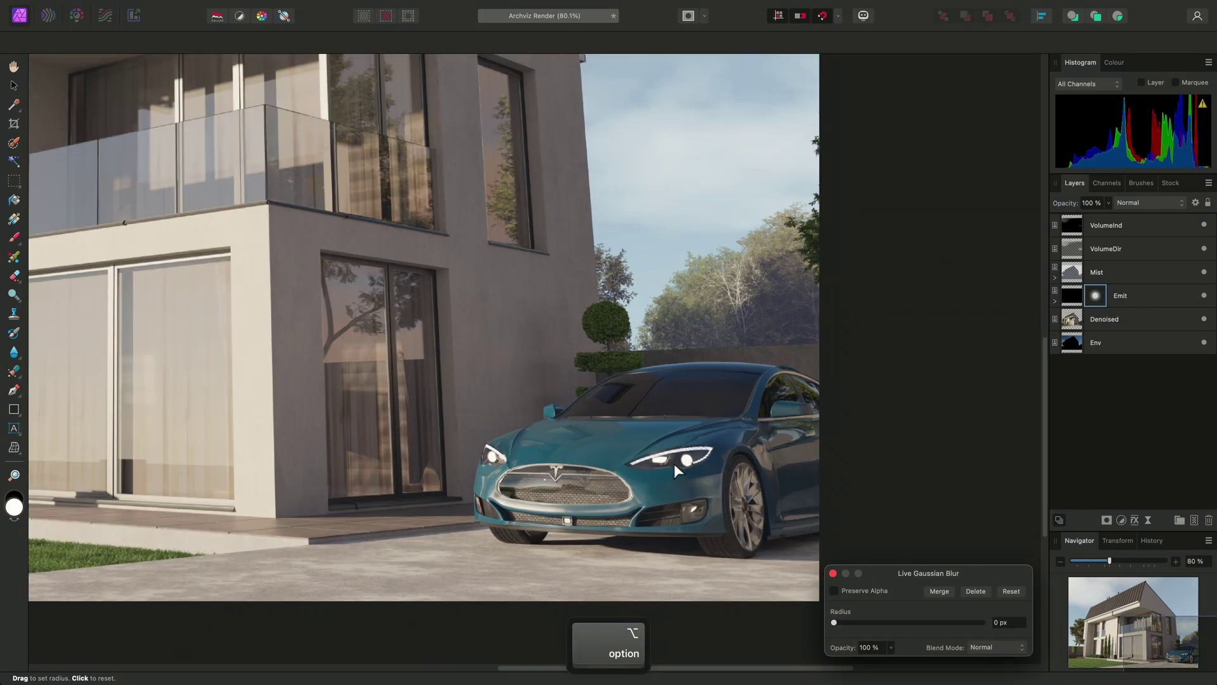
scroll(673, 470, "up", 10)
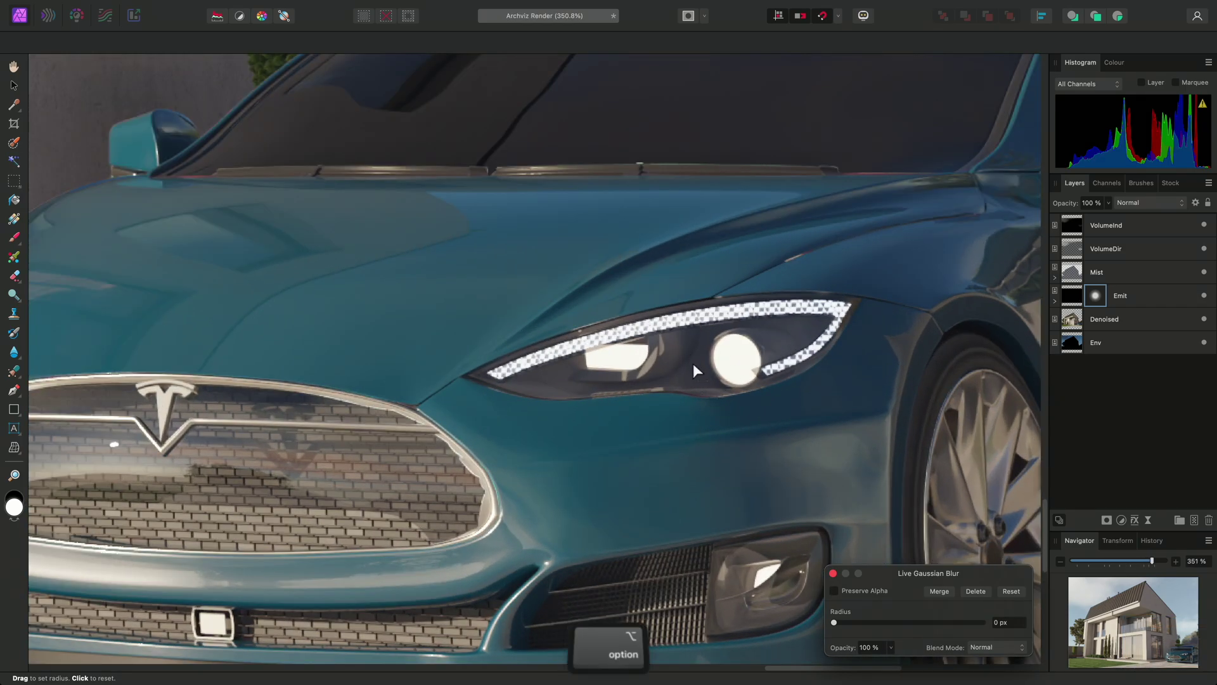
scroll(694, 366, "up", 4)
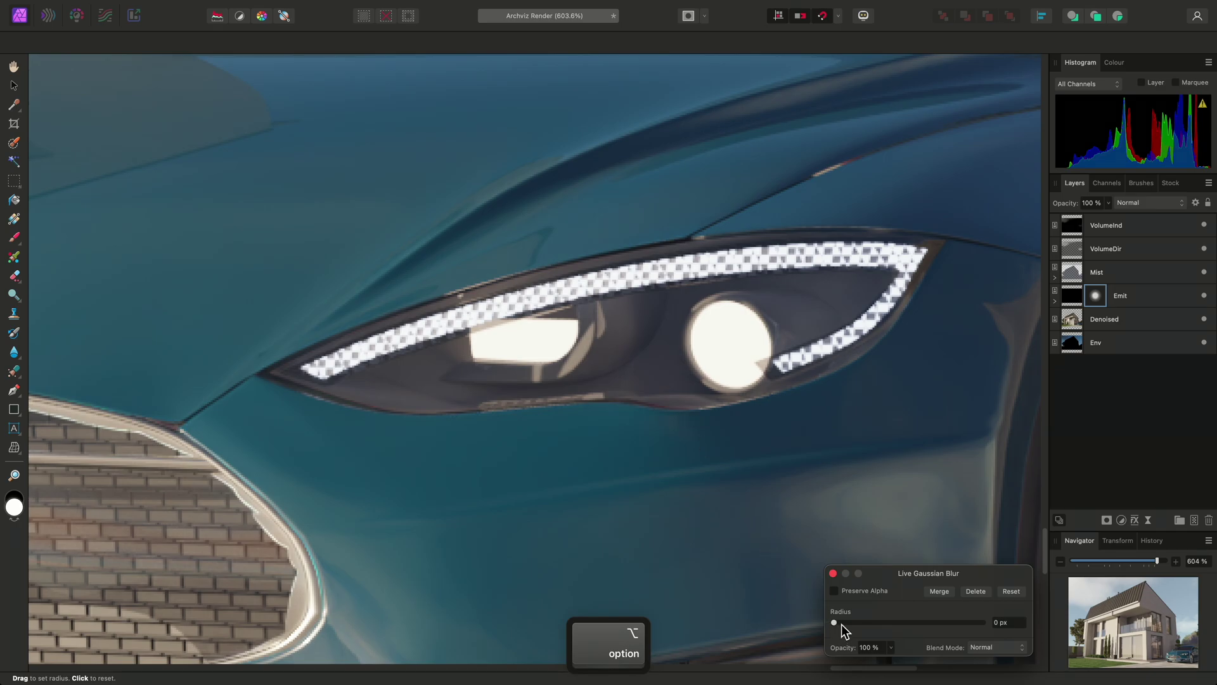
left_click_drag(836, 623, 898, 625)
key("super+0")
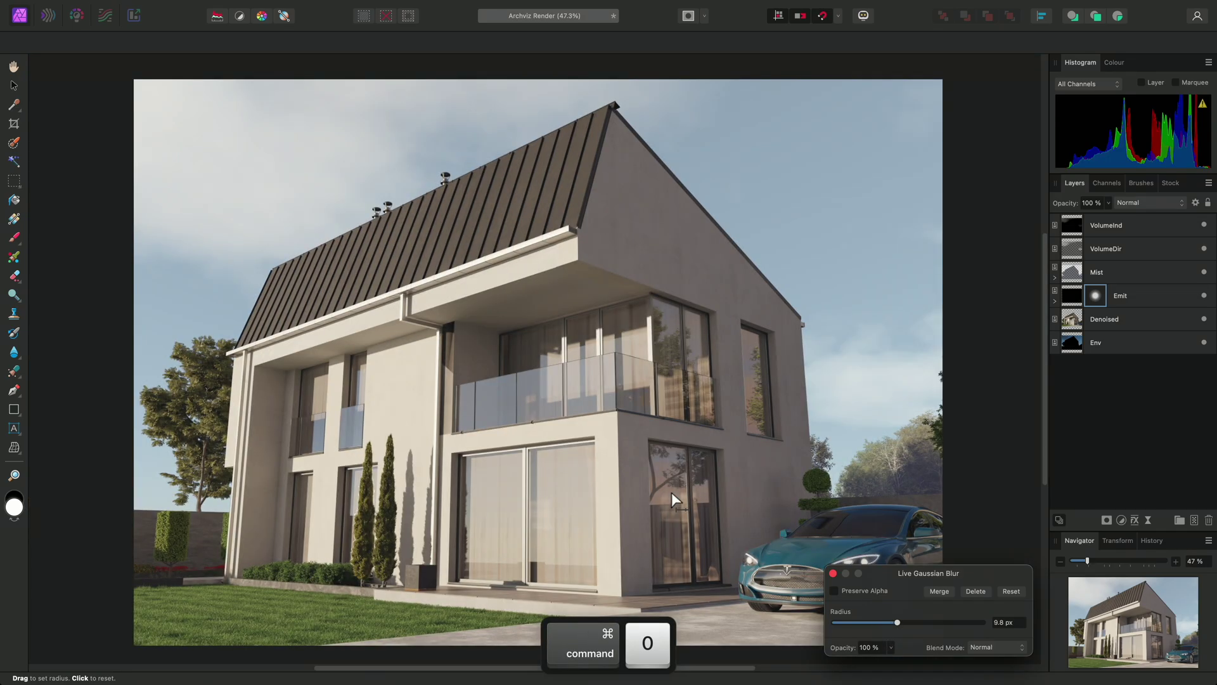
- Add an HSL adjustment above Env with saturation shifted to −60%
left_click(1101, 349)
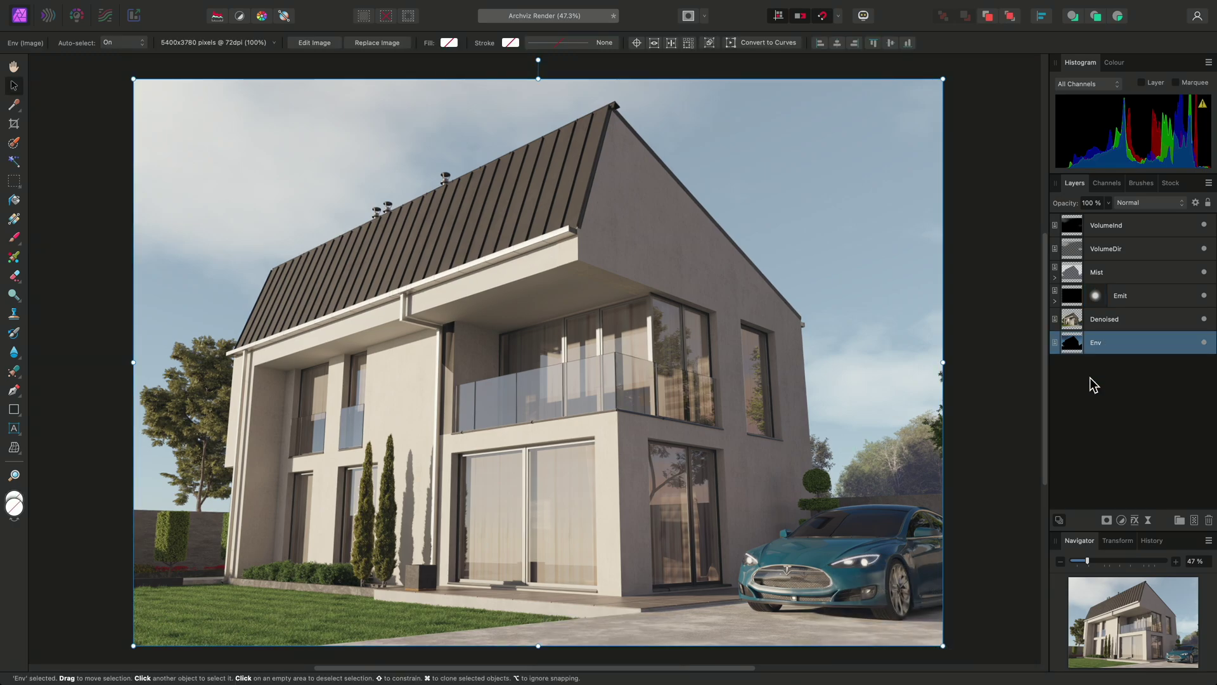
key("super+u")
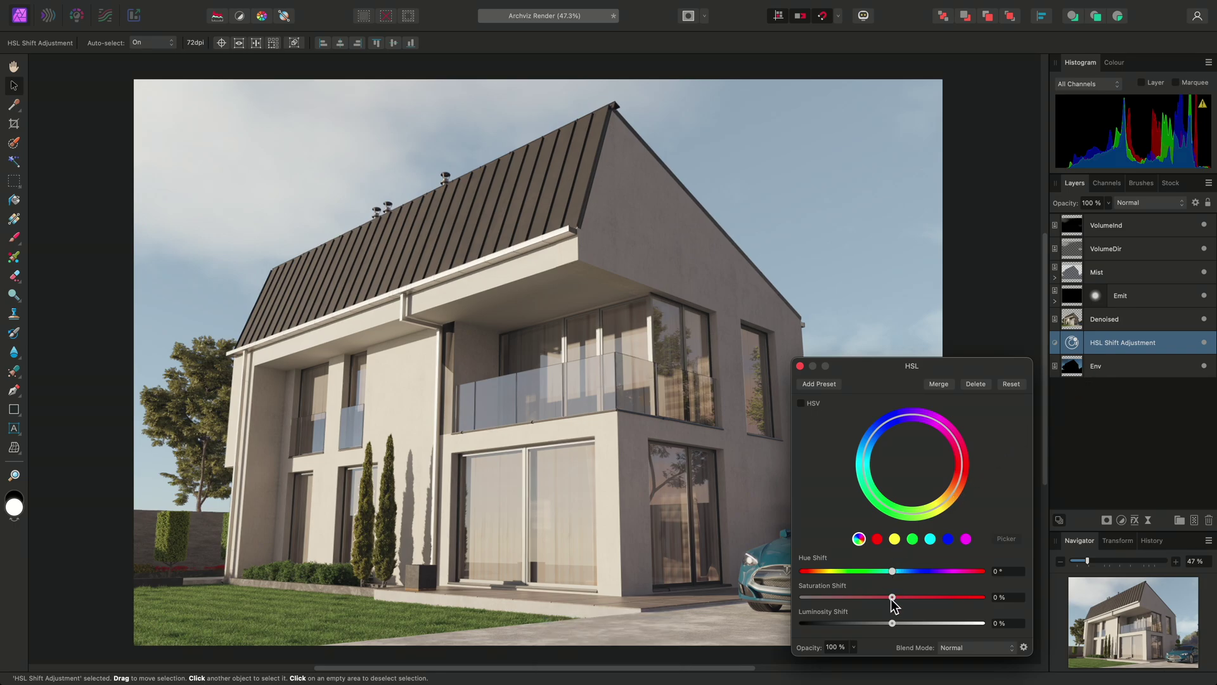
left_click_drag(892, 597, 839, 597)
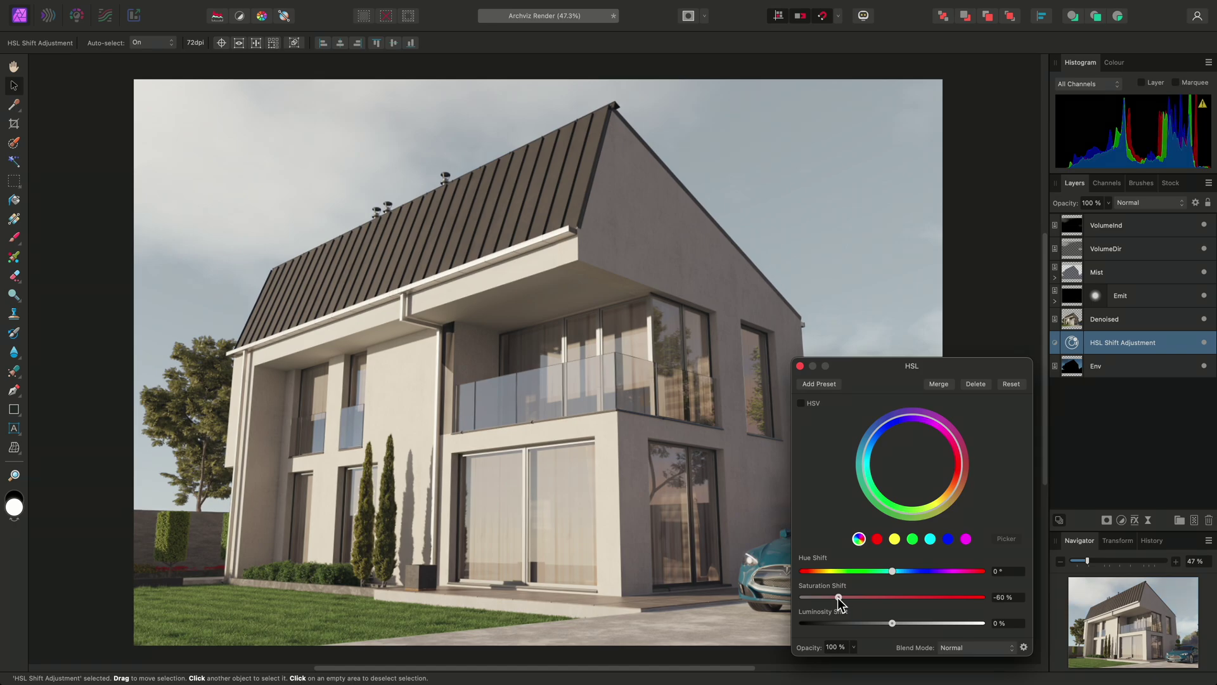
left_click(800, 366)
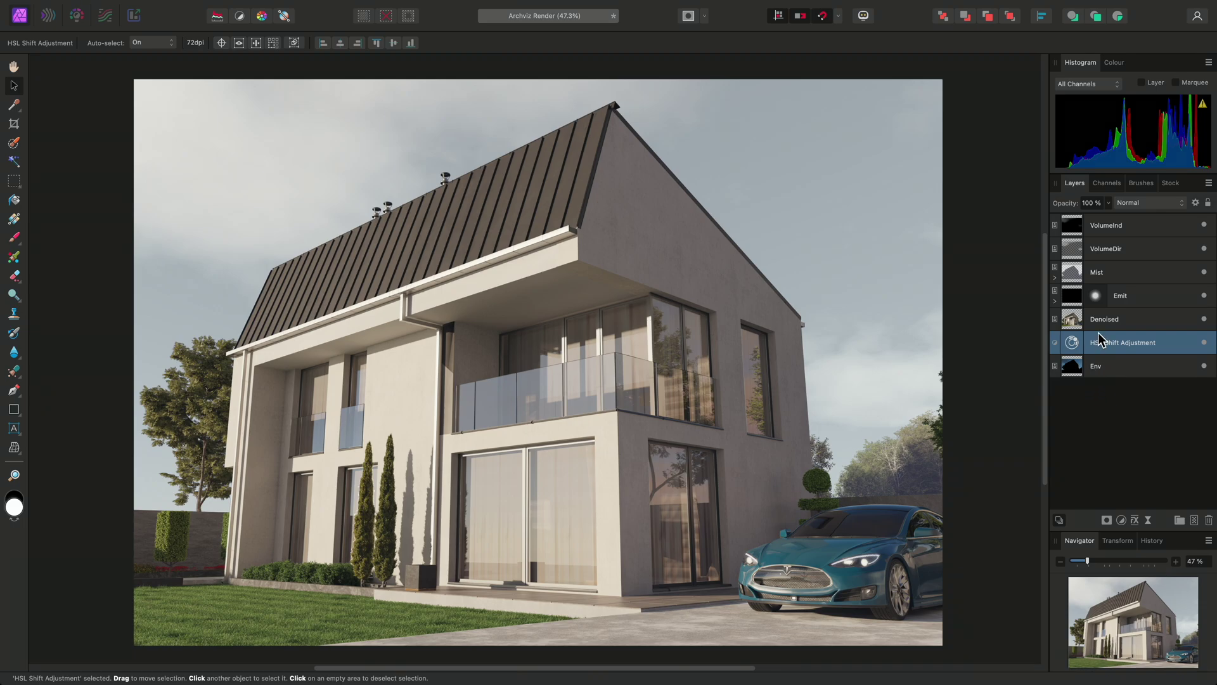
- Add a Brightness / Contrast adjustment above VolumeInd with contrast at 39%, then switch to Finder
left_click(1110, 232)
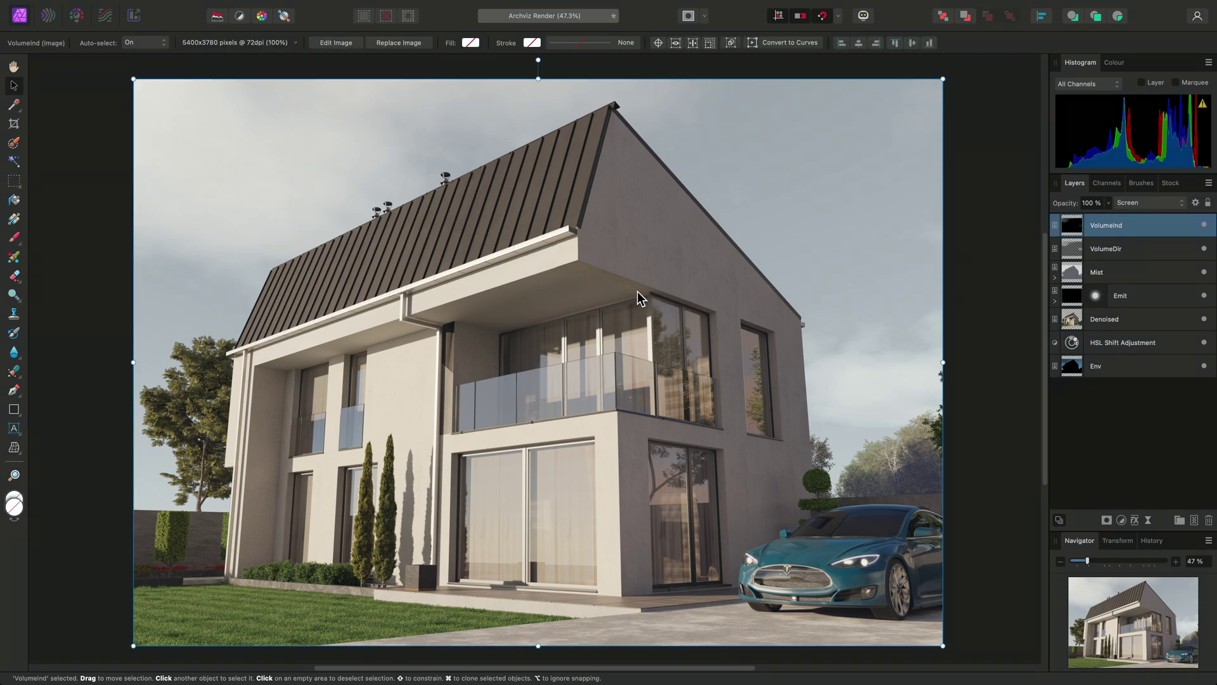
left_click(289, 8)
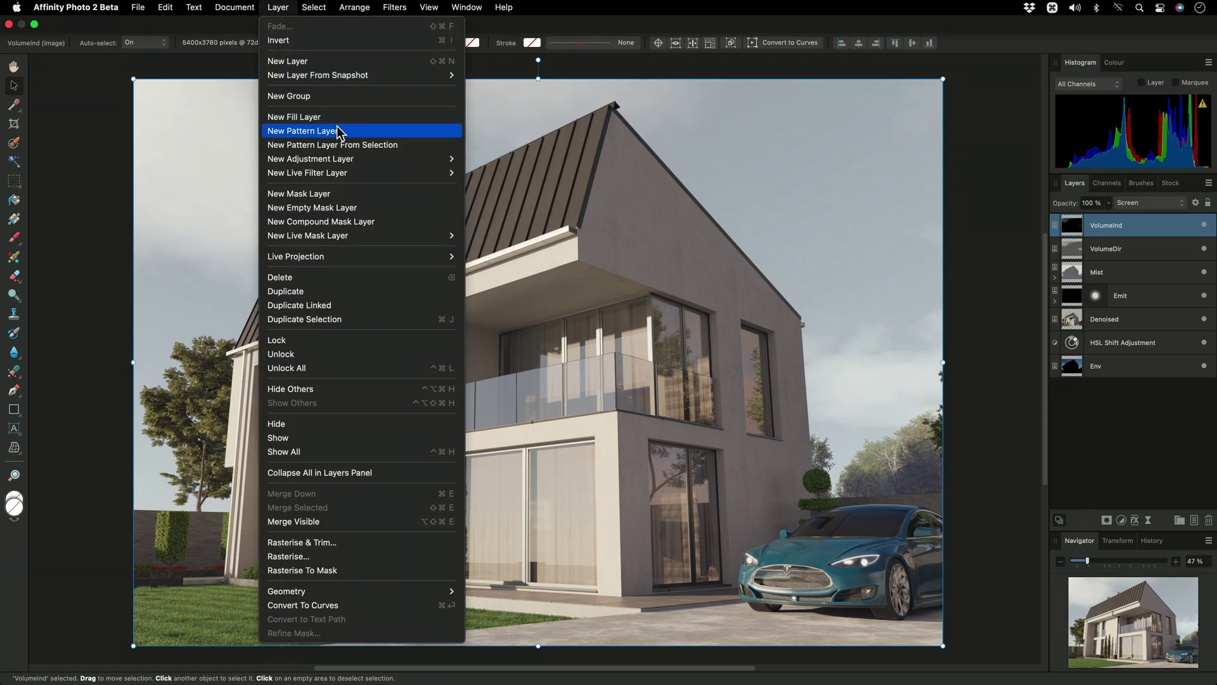
mouse_move(350, 160)
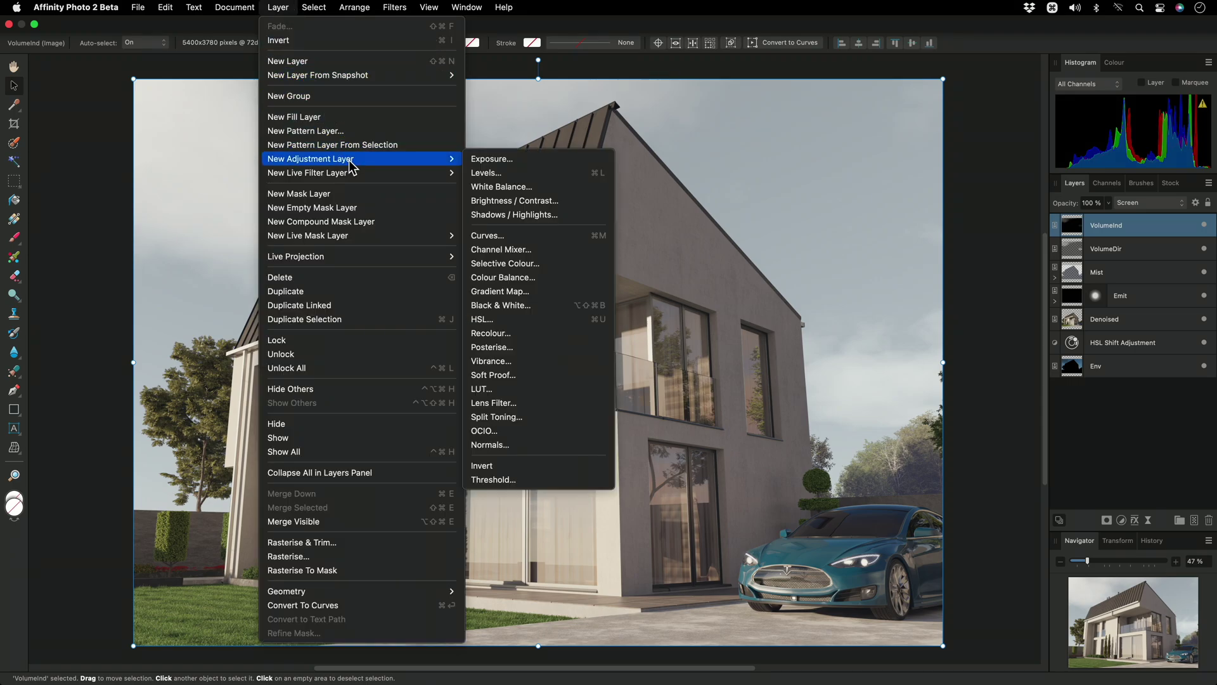
left_click(568, 203)
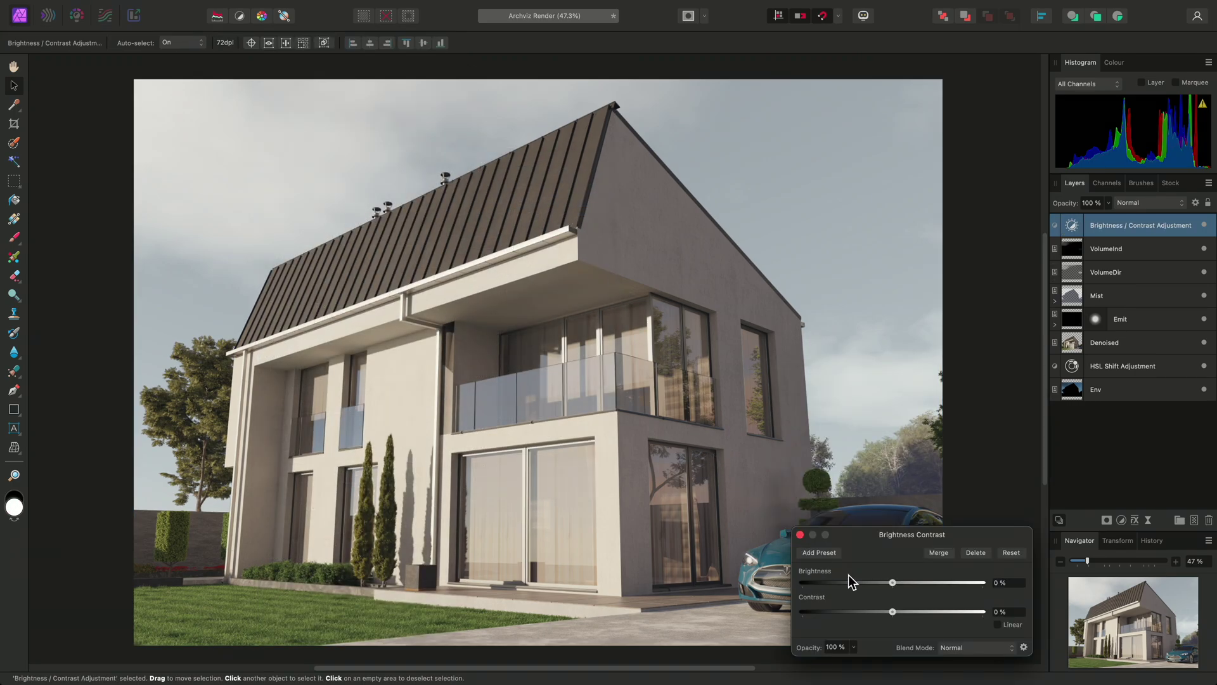
left_click_drag(895, 613, 930, 613)
left_click(800, 536)
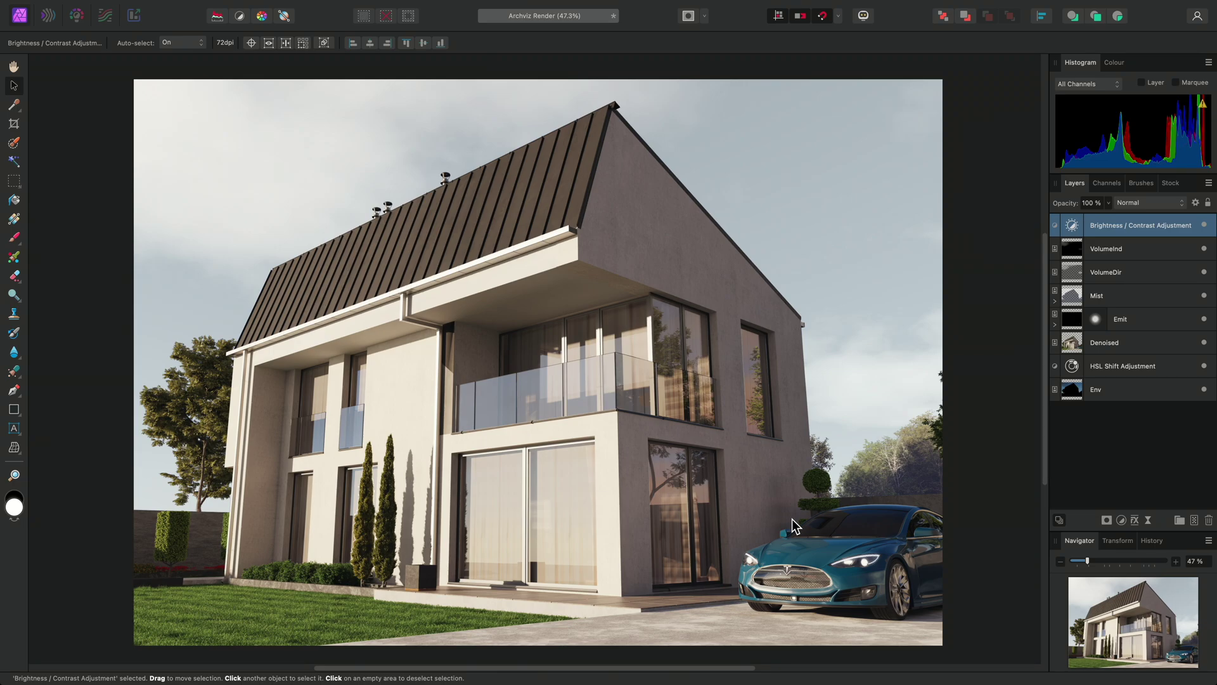
key("super+Tab")
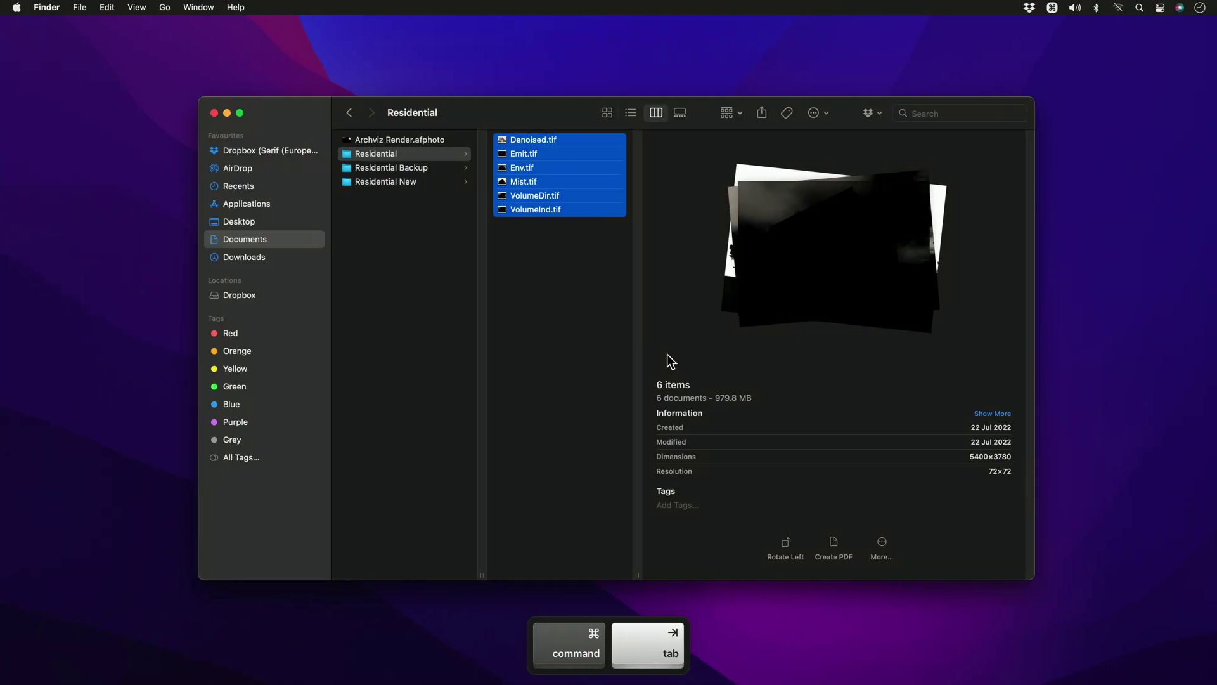
- Copy the six new TIFs from Residential New into Residential, replacing the old files
left_click(415, 182)
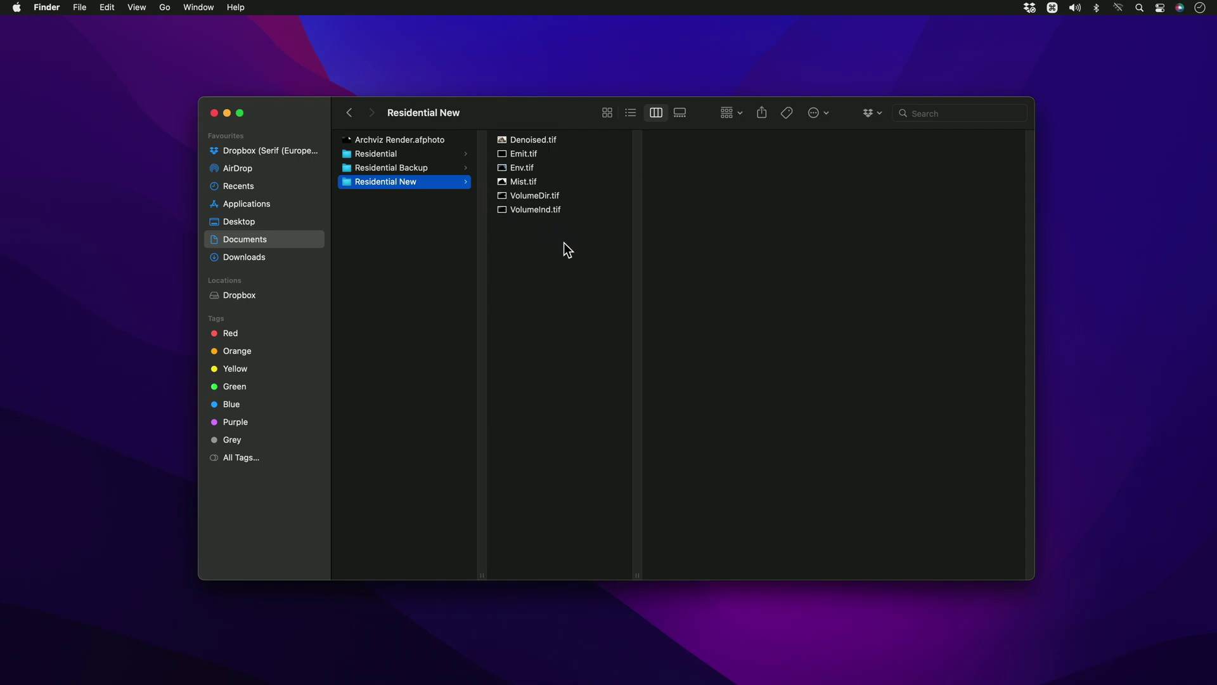
left_click_drag(565, 243, 525, 147)
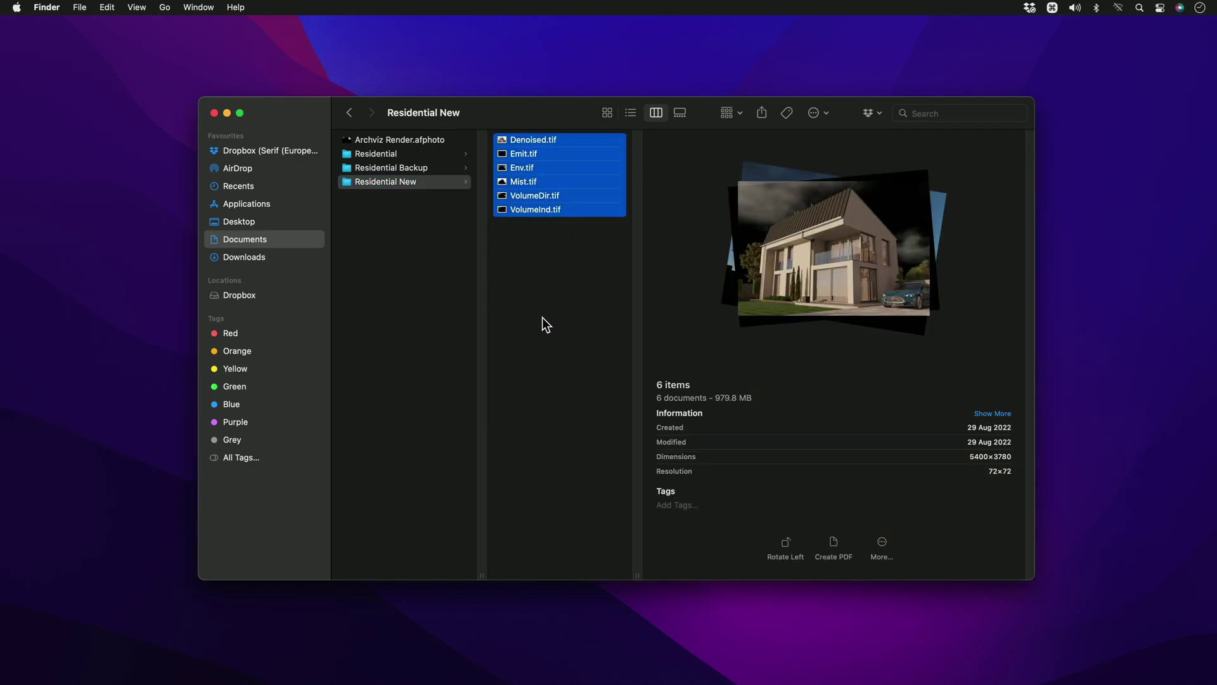
key("super+c")
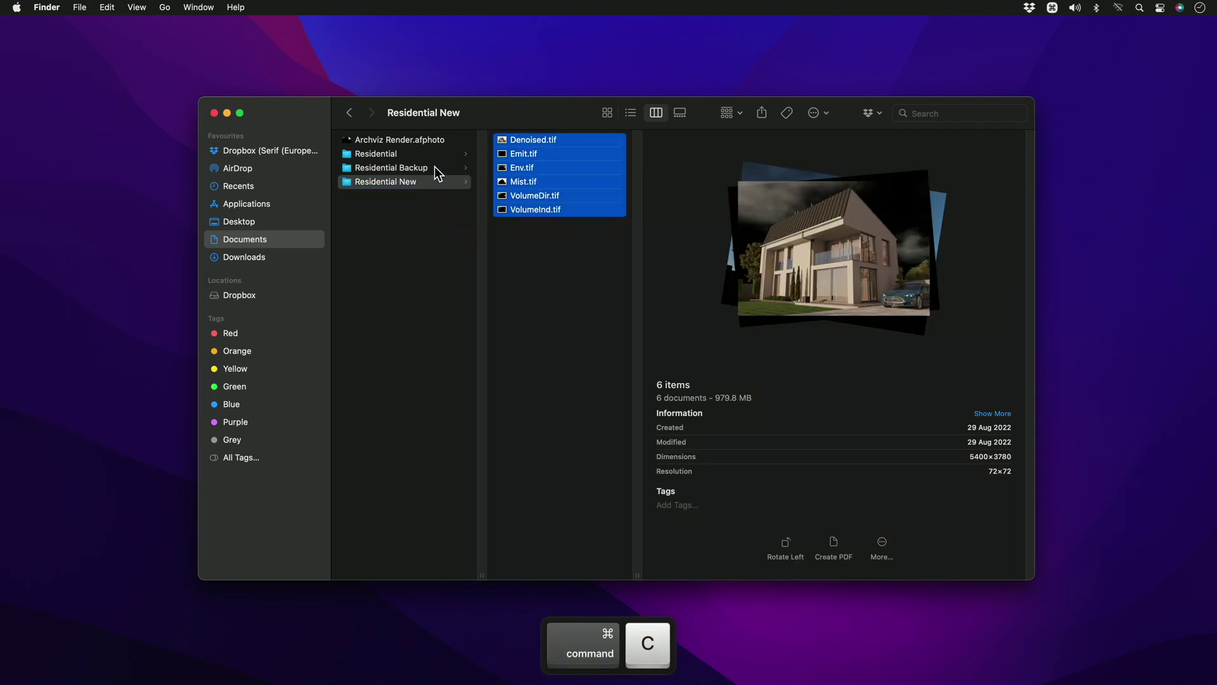
left_click(412, 153)
key("super+v")
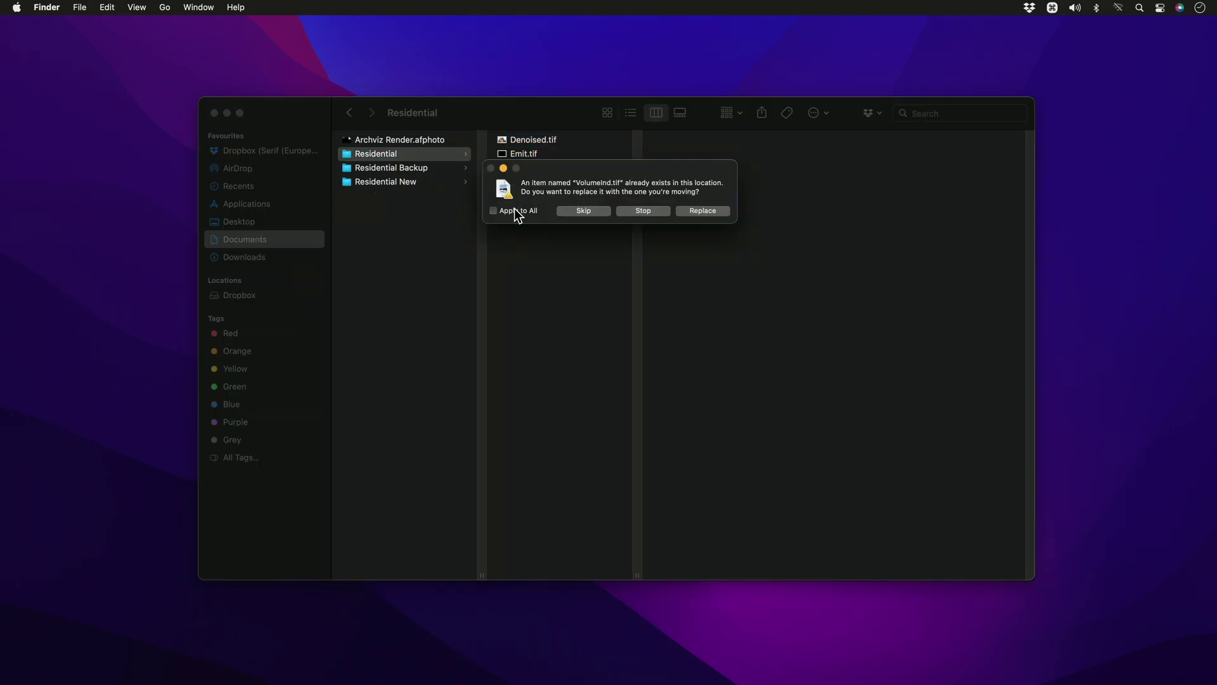
left_click(690, 211)
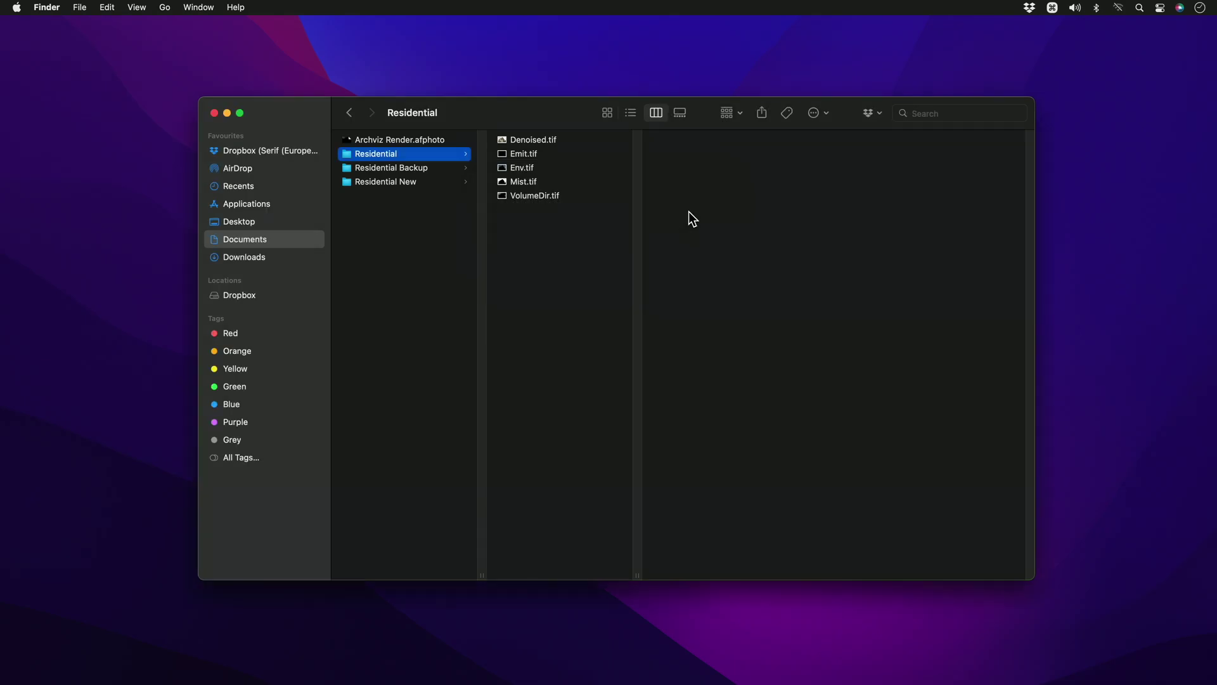
key("super+Tab")
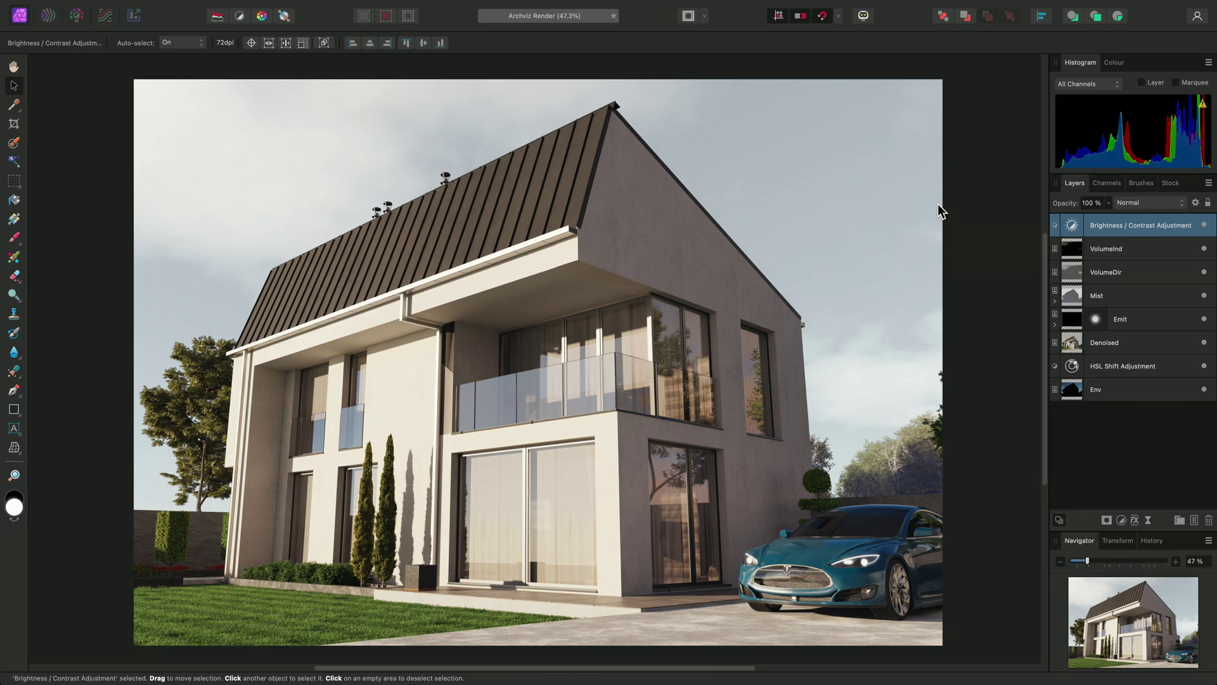
- In the Resource Manager, select all six linked TIFs, update them, then close it
mouse_move(524, 5)
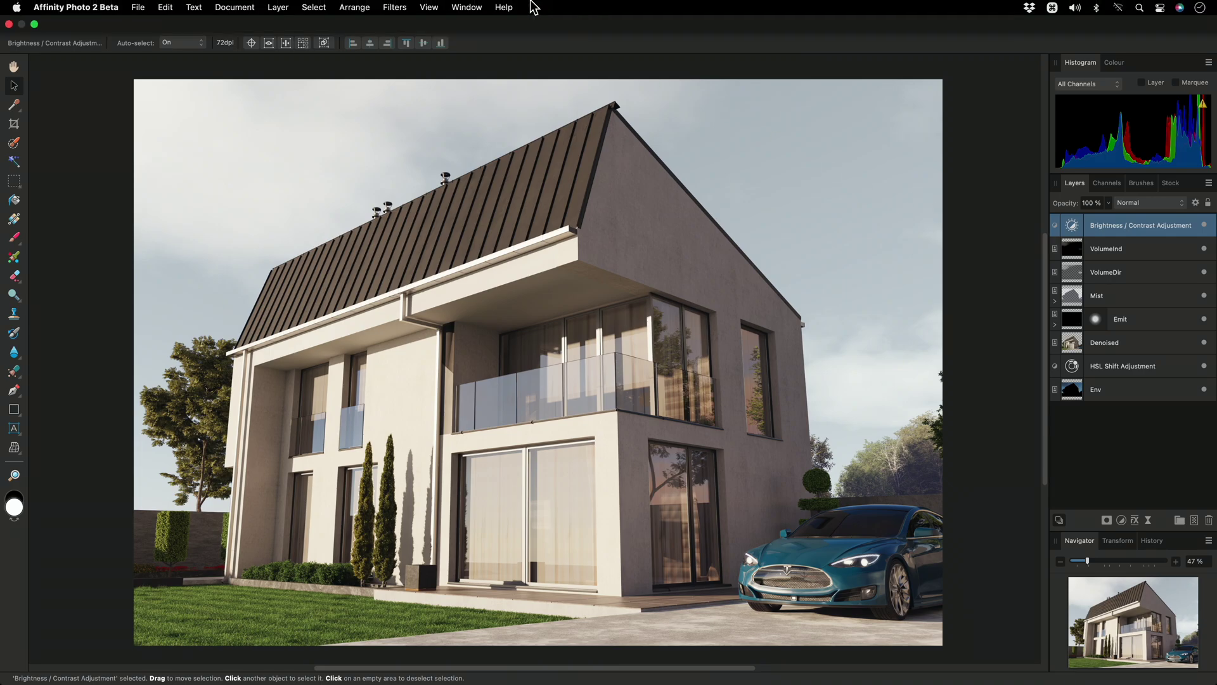
left_click(466, 7)
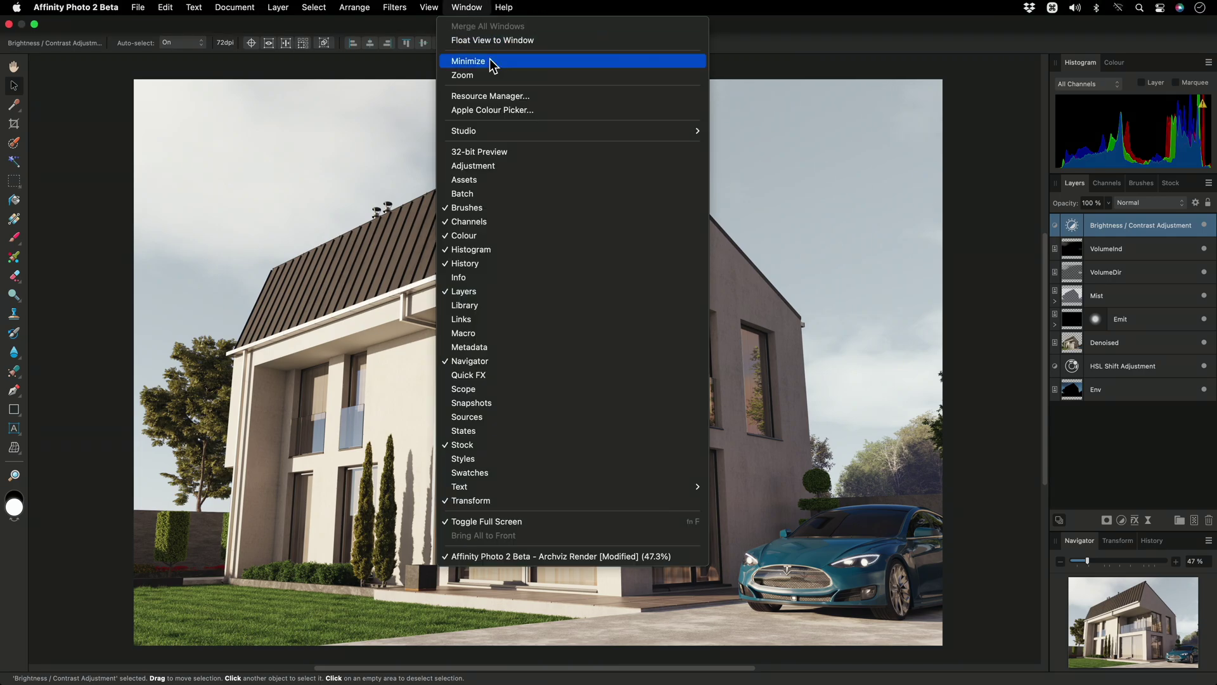
left_click(539, 96)
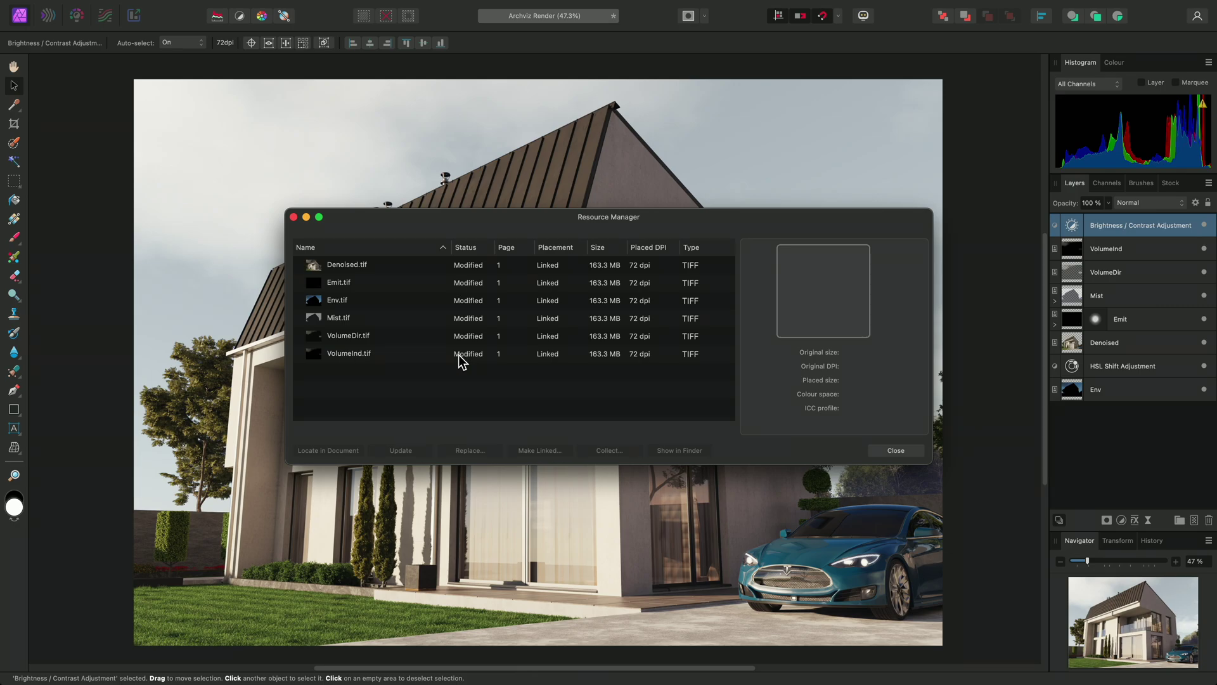
left_click(387, 265)
left_click(384, 352, "shift")
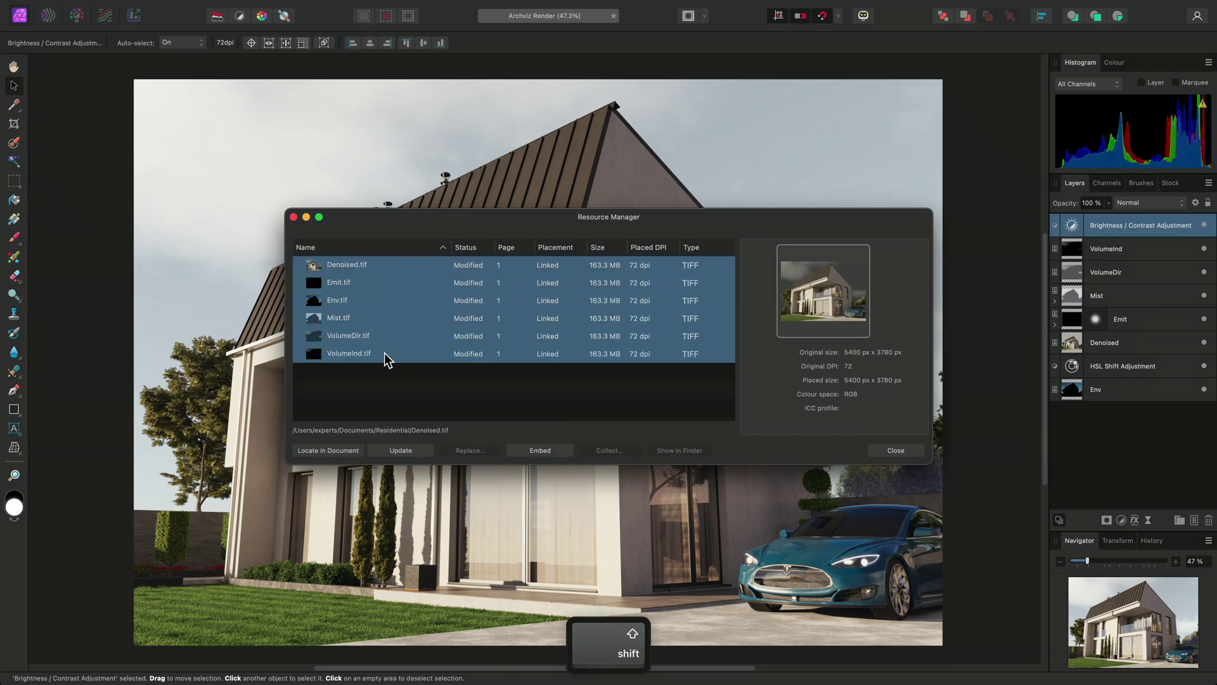
left_click(417, 451)
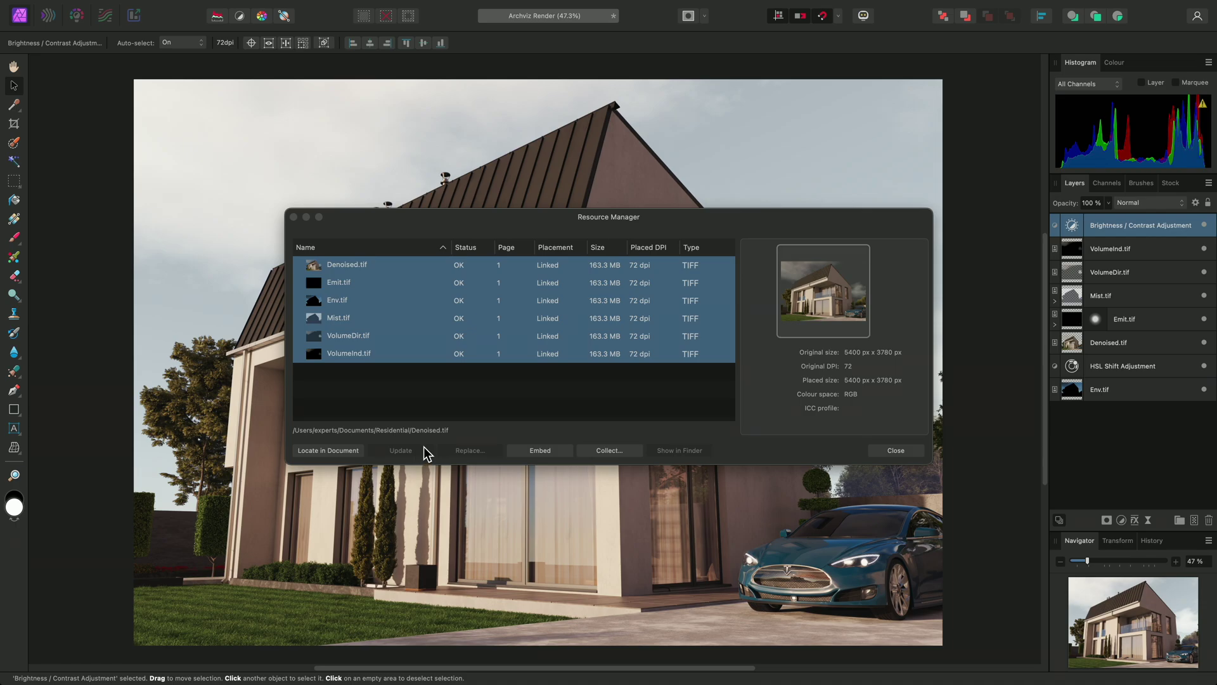
left_click(872, 449)
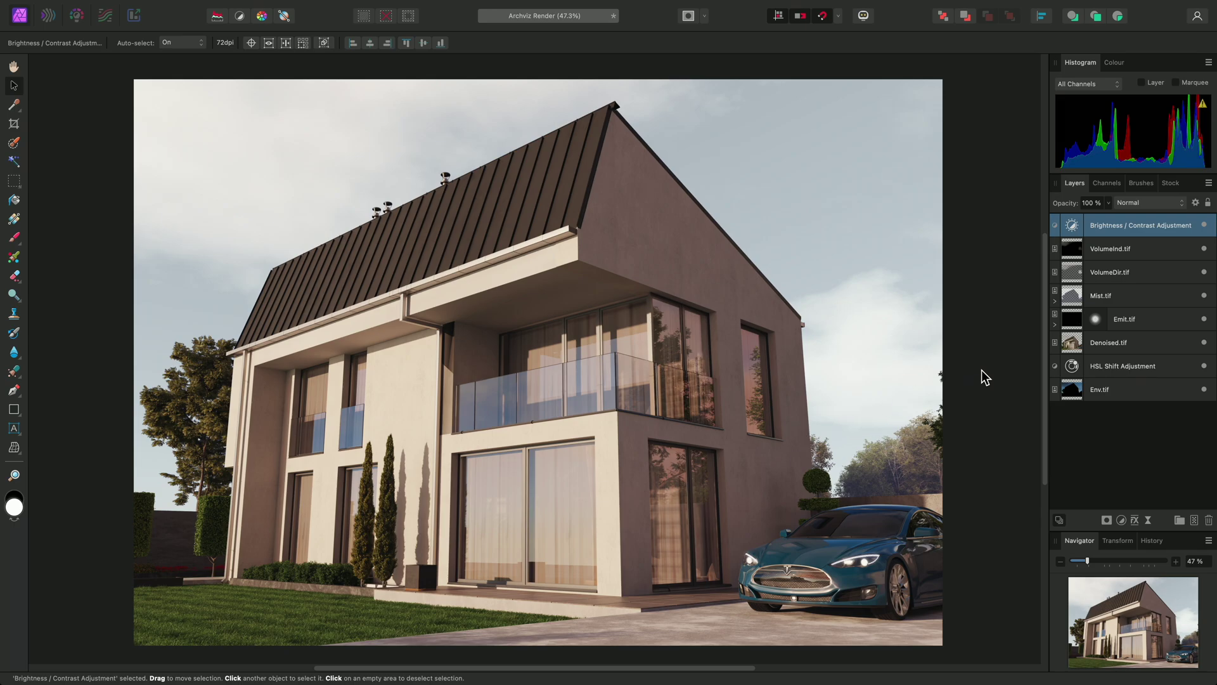
- Expand Emit.tif and Mist.tif to show their Gaussian Blur and Recolour Adjustment children
left_click(1055, 324)
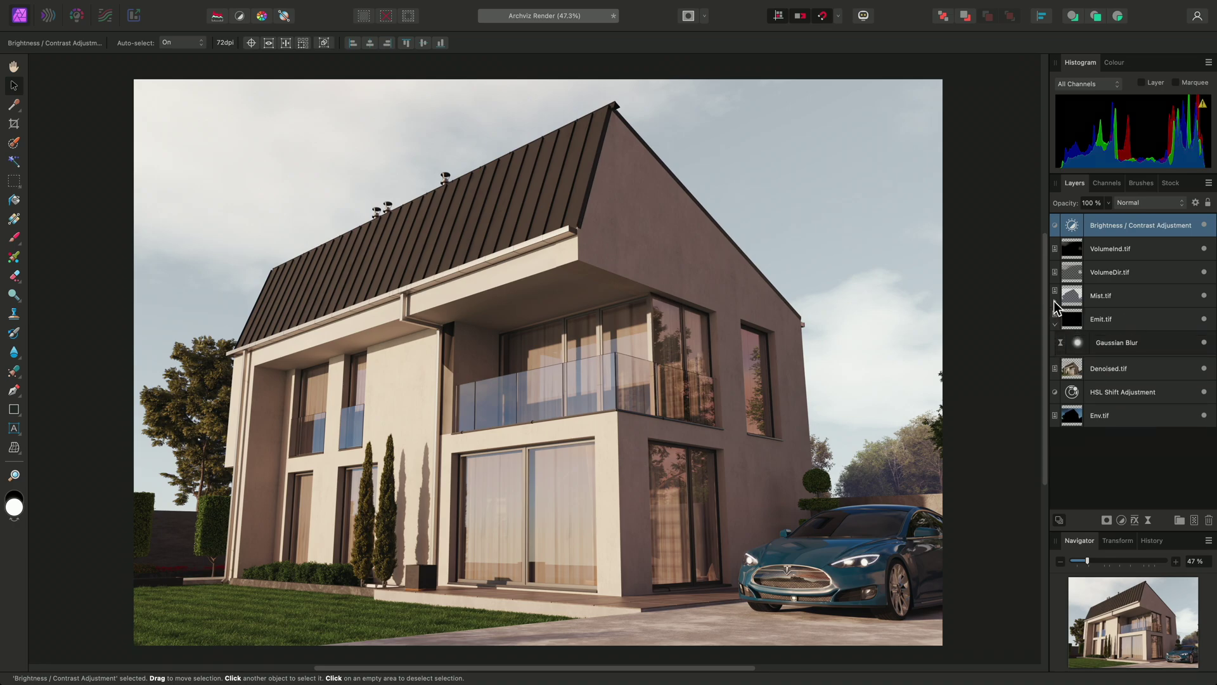
left_click(1055, 300)
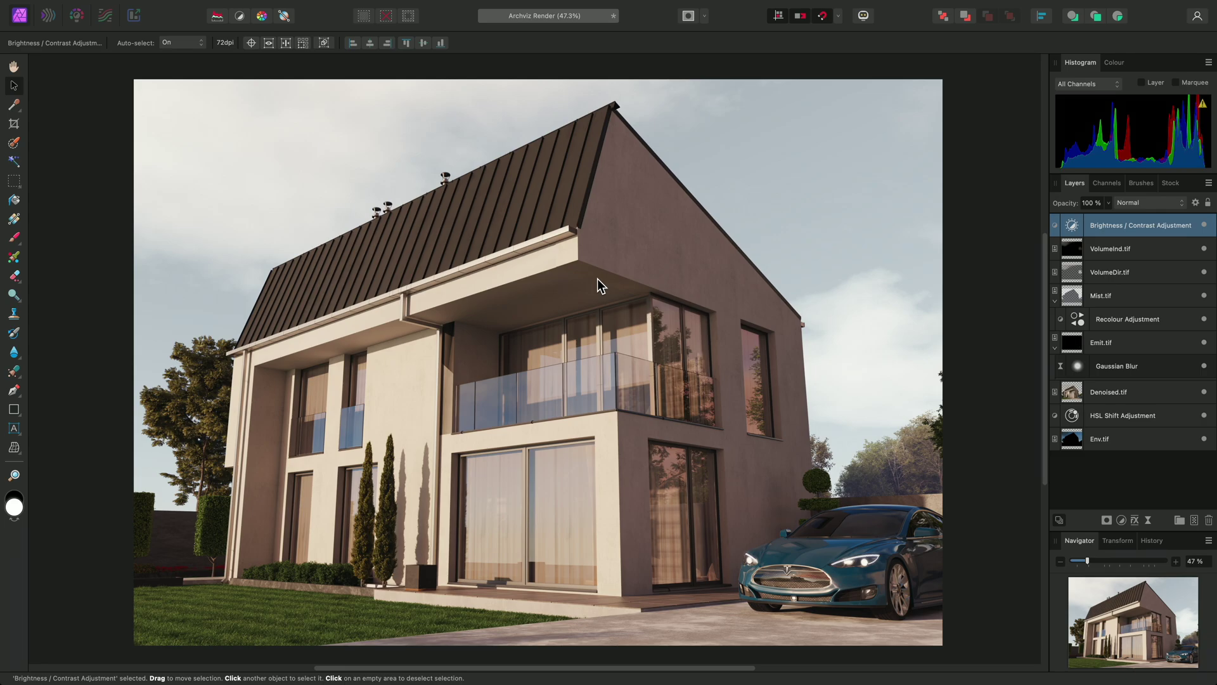
mouse_move(143, 2)
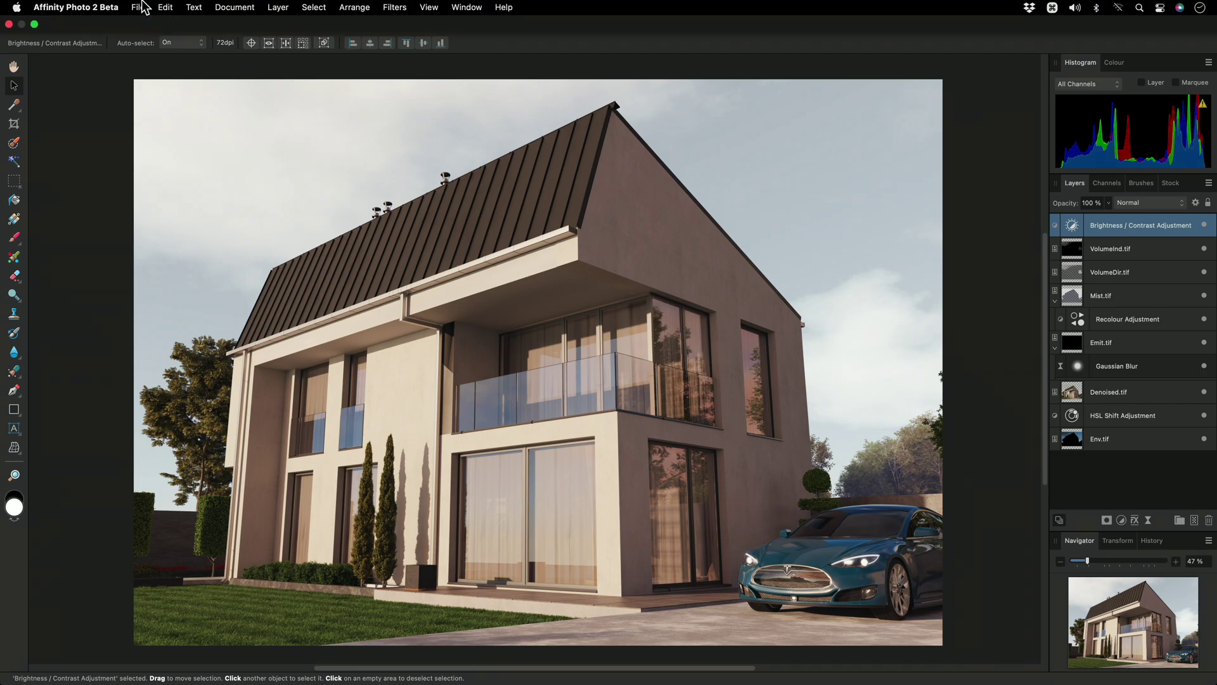
left_click(95, 6)
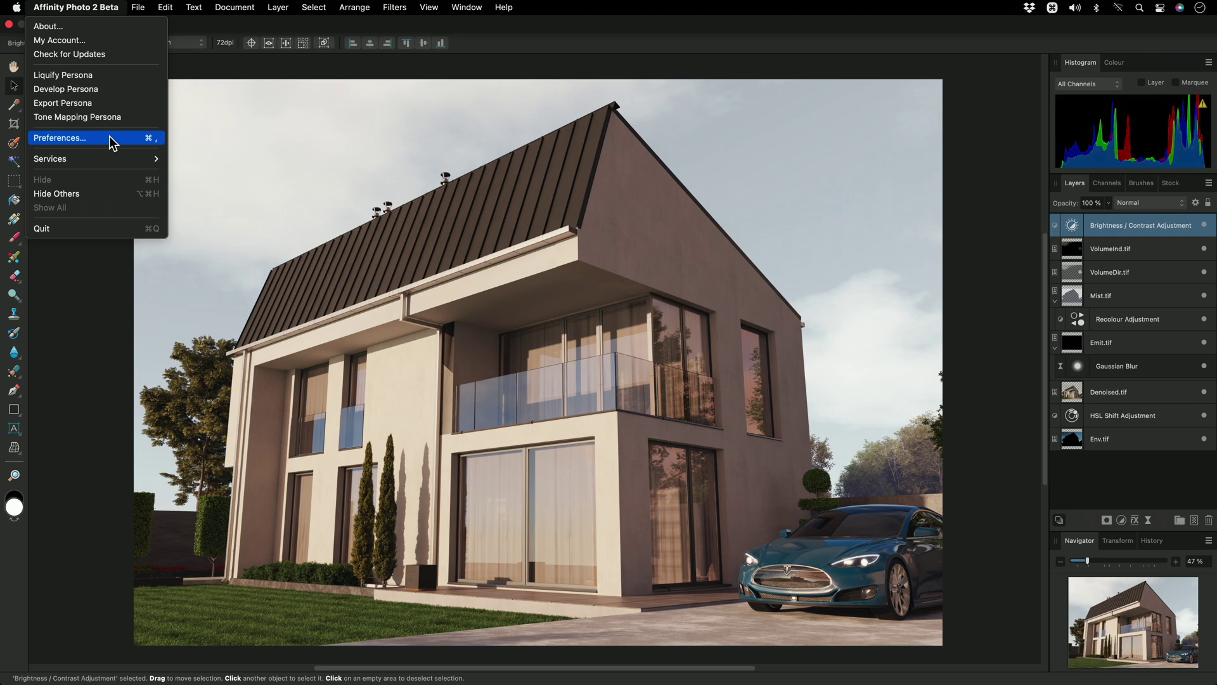
mouse_move(166, 9)
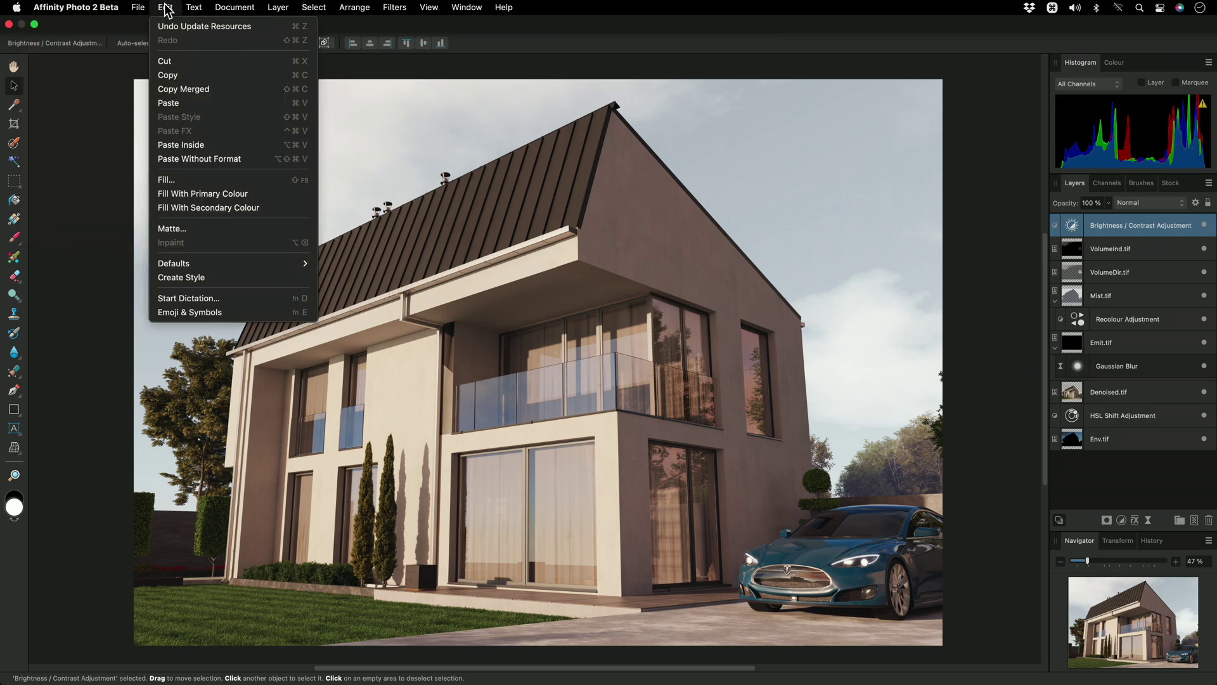
mouse_move(99, 8)
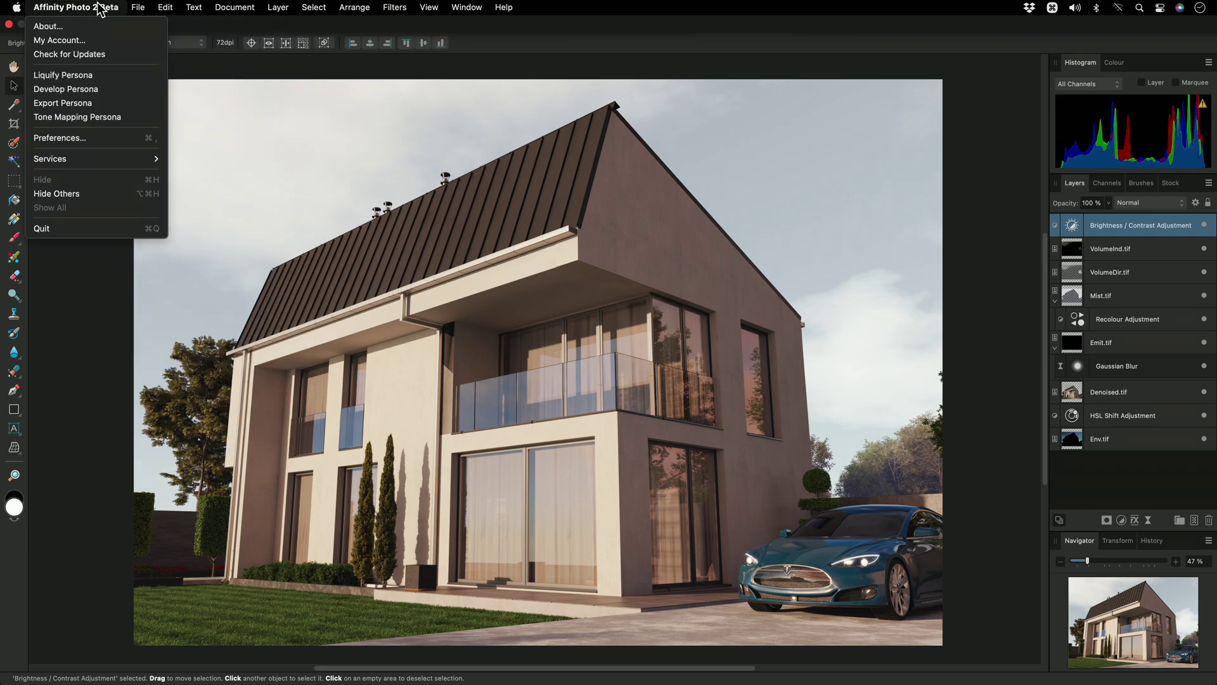
left_click(97, 138)
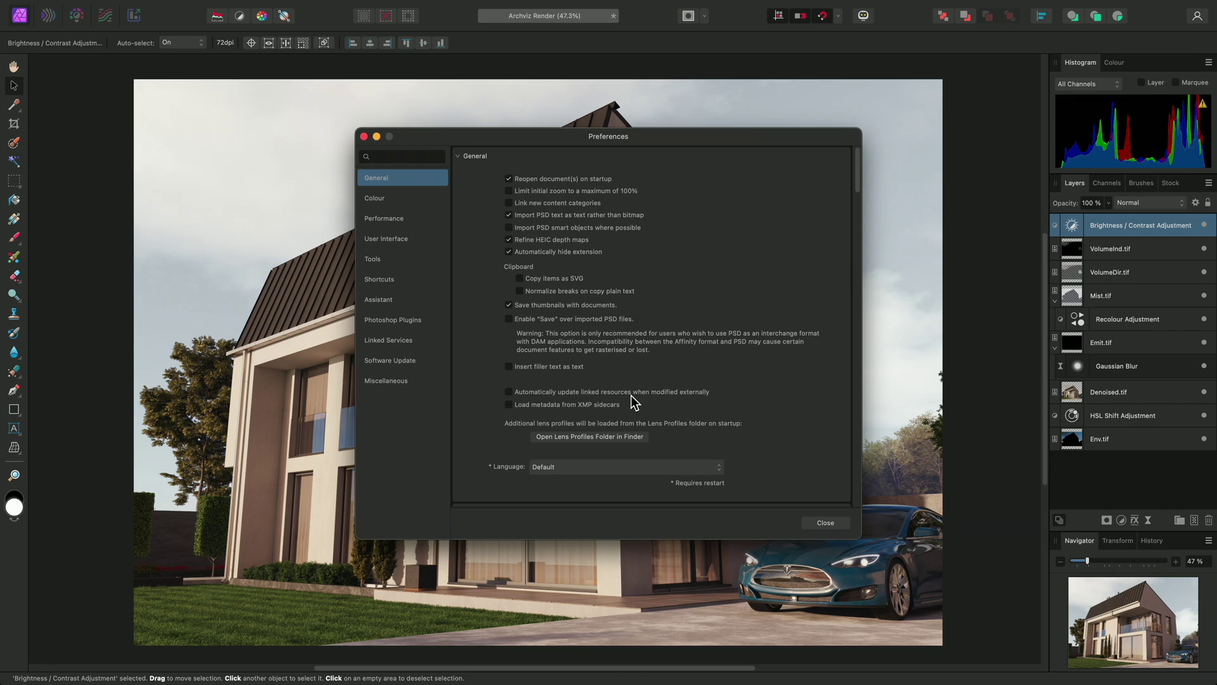
left_click(812, 524)
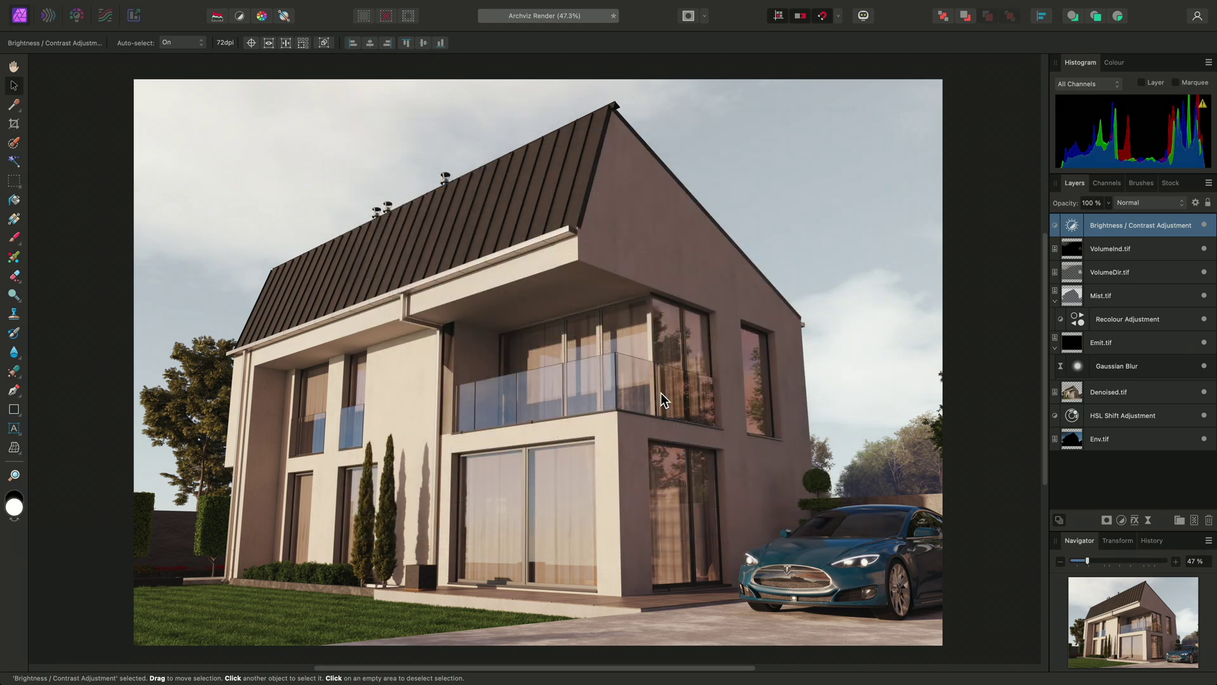
- In Finder, copy the six TIFF files from the Residential Backup folder
key("super+Tab")
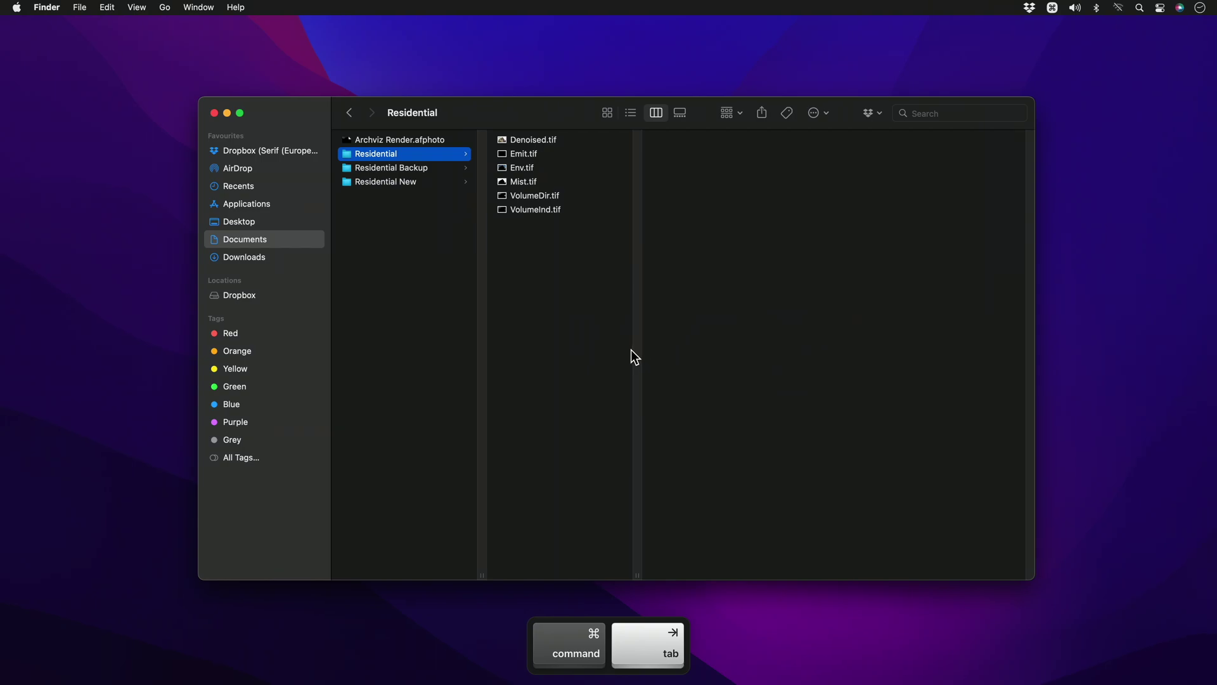
left_click(436, 169)
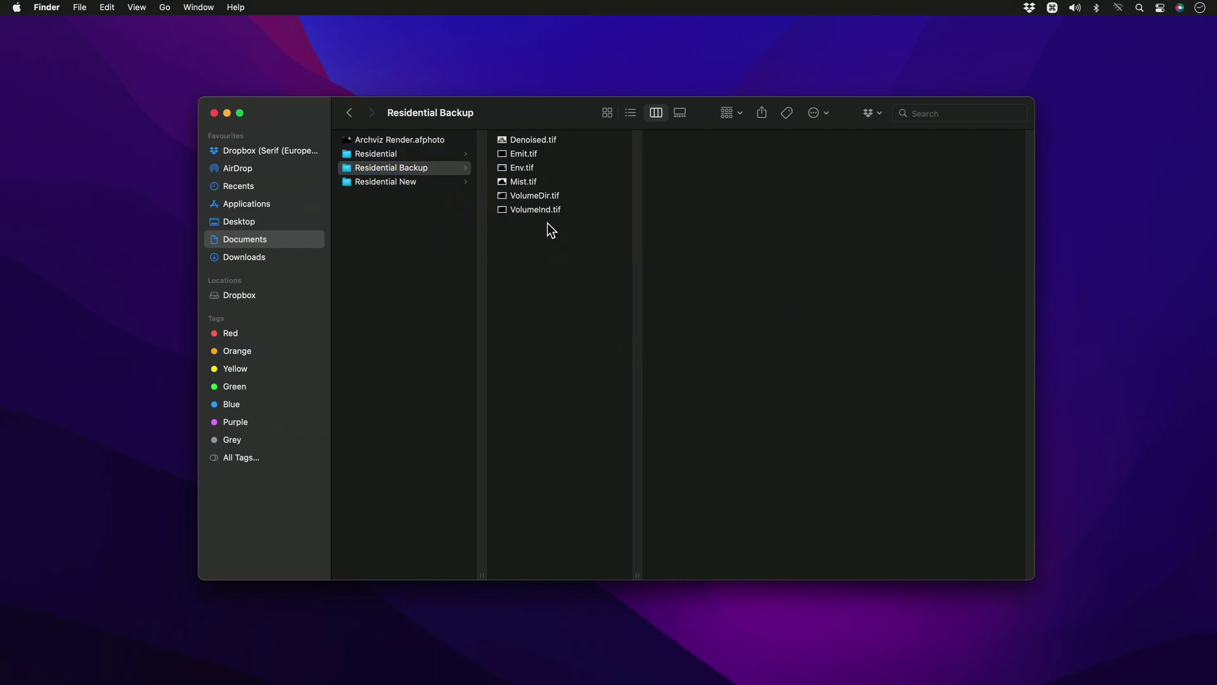
left_click_drag(545, 215, 520, 157)
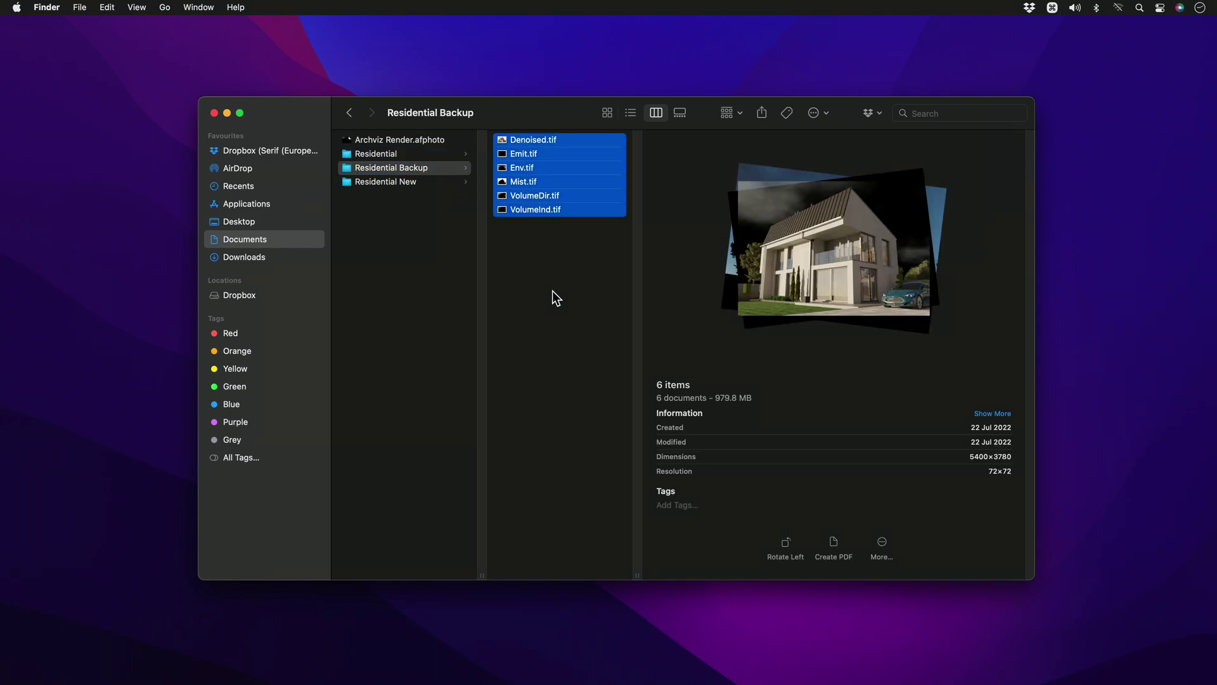
key("super+c")
- Paste them into Residential, replacing all six existing TIFFs, and return to Affinity Photo
left_click(458, 154)
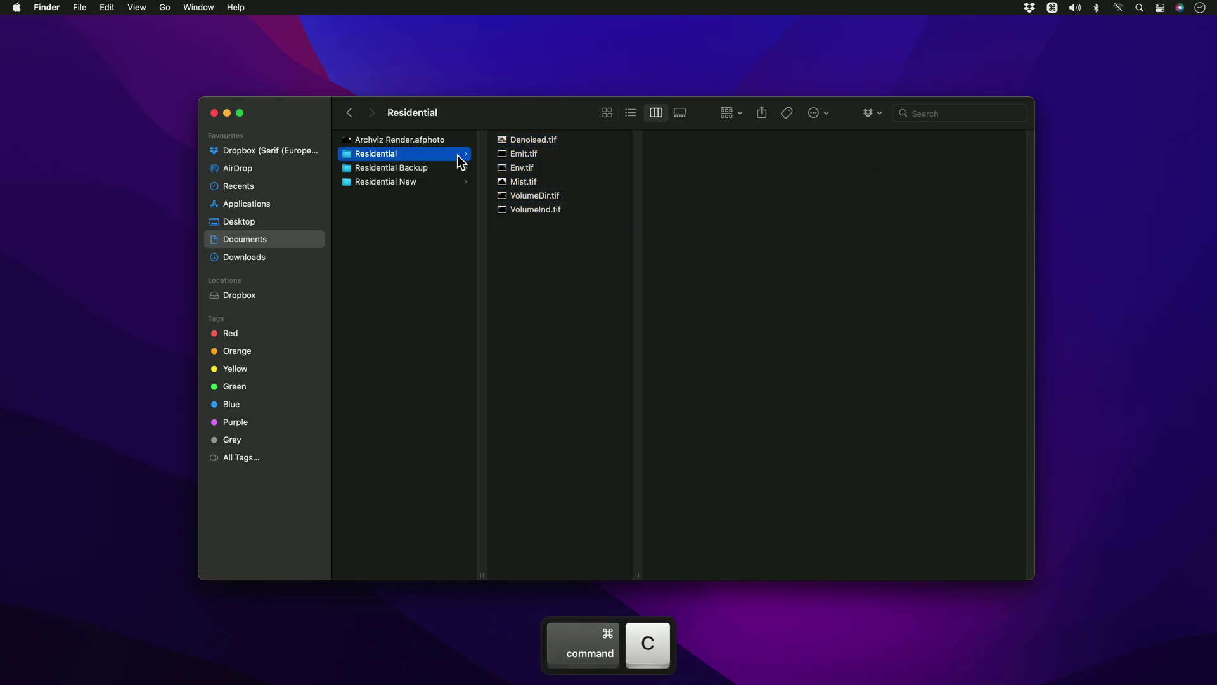
key("super+v")
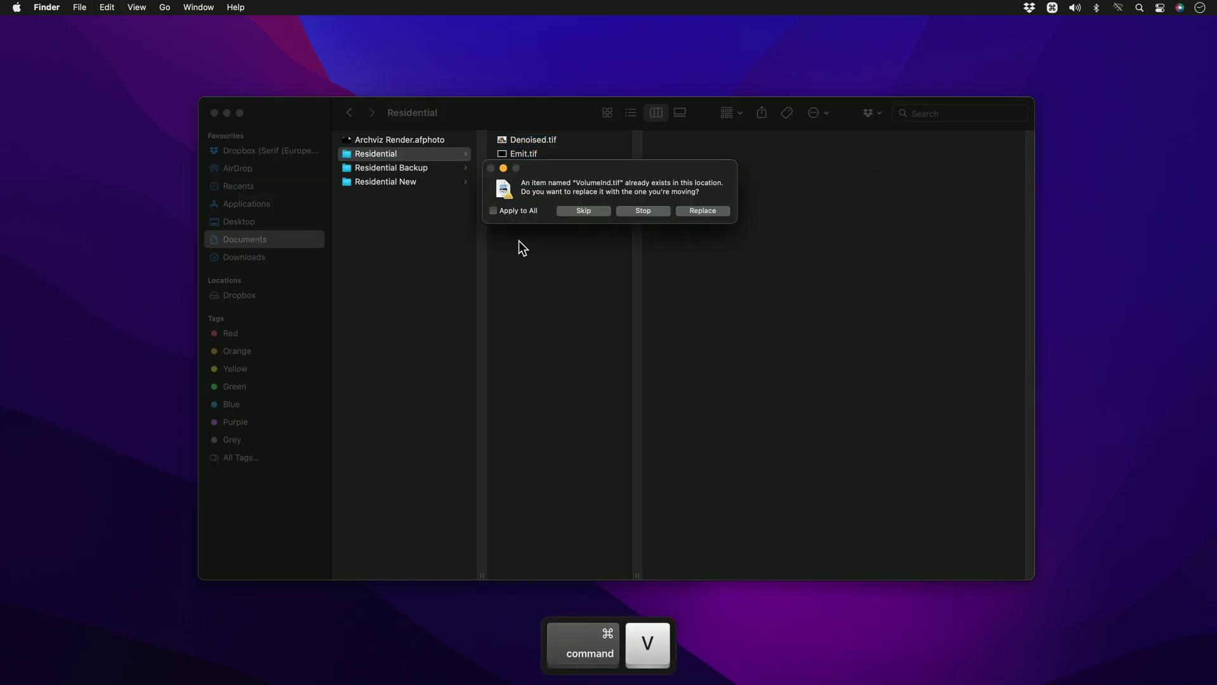
left_click(523, 211)
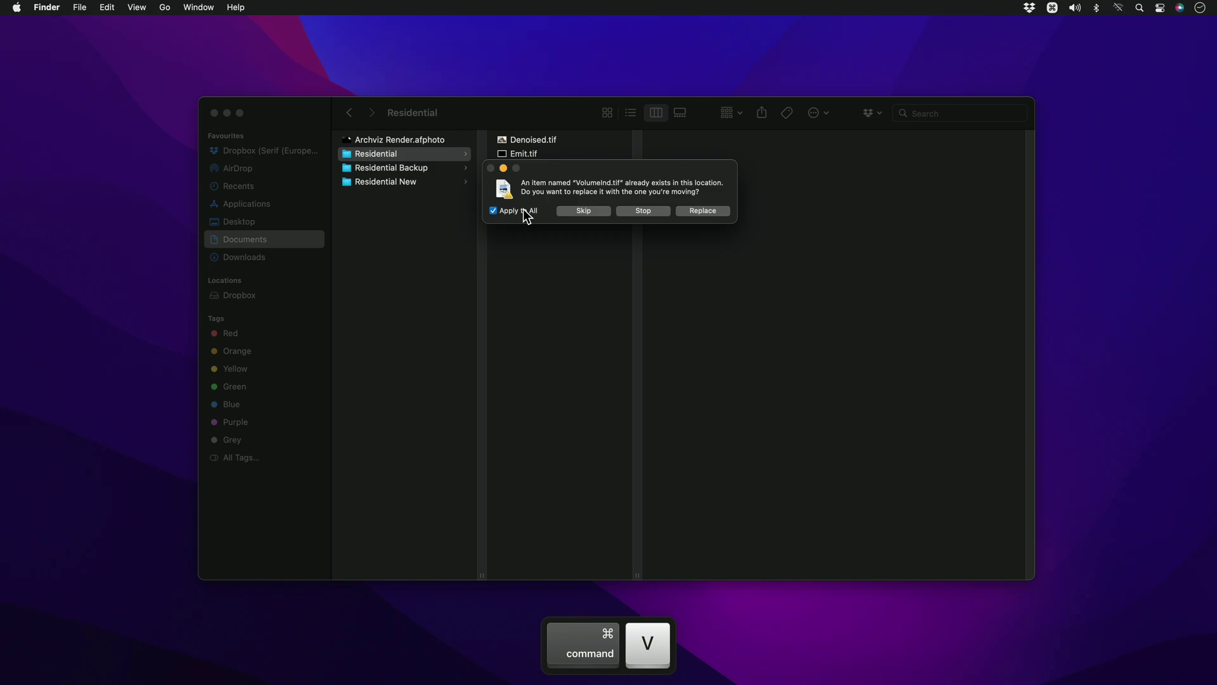
left_click(715, 213)
key("super+Tab")
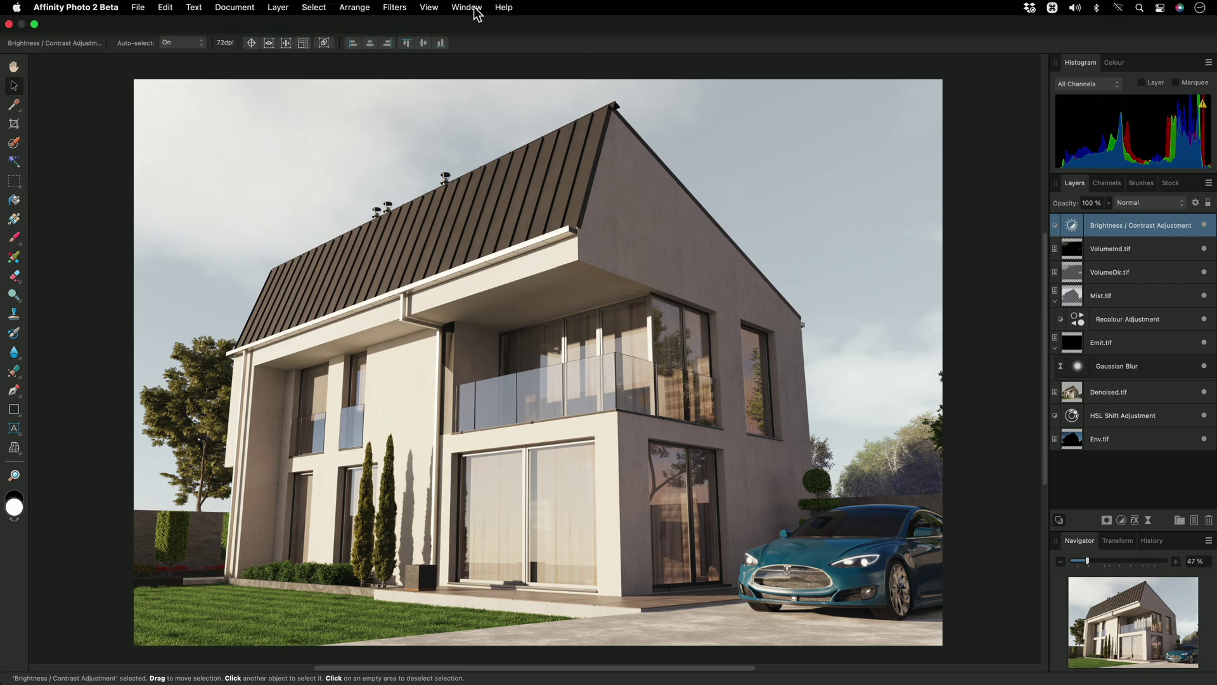
- In the Resource Manager, select Denoised.tif through VolumeInd.tif and embed all six
left_click(475, 8)
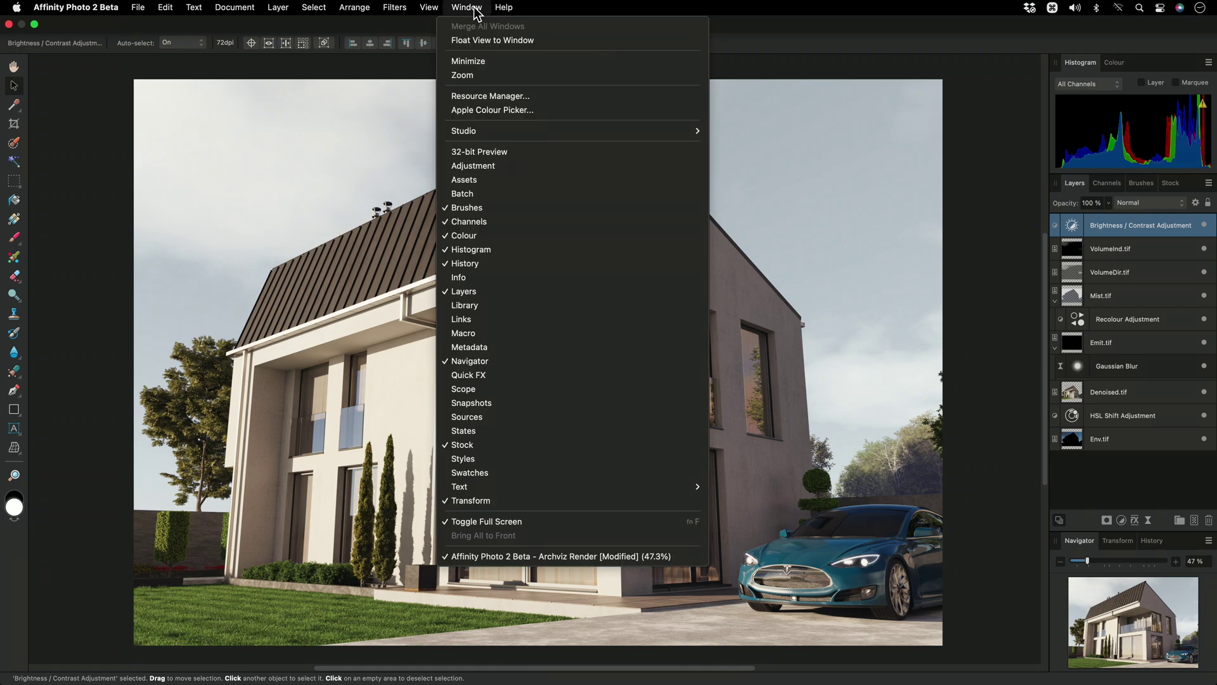
left_click(522, 97)
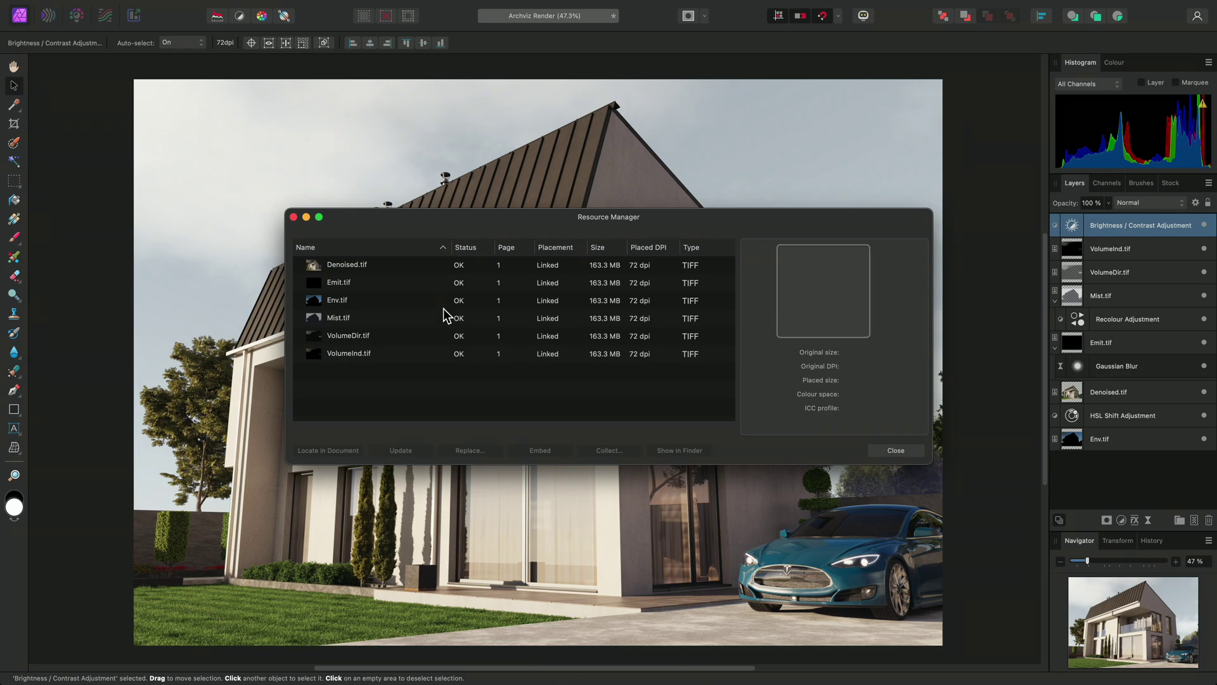
left_click(431, 264)
left_click(423, 354, "shift")
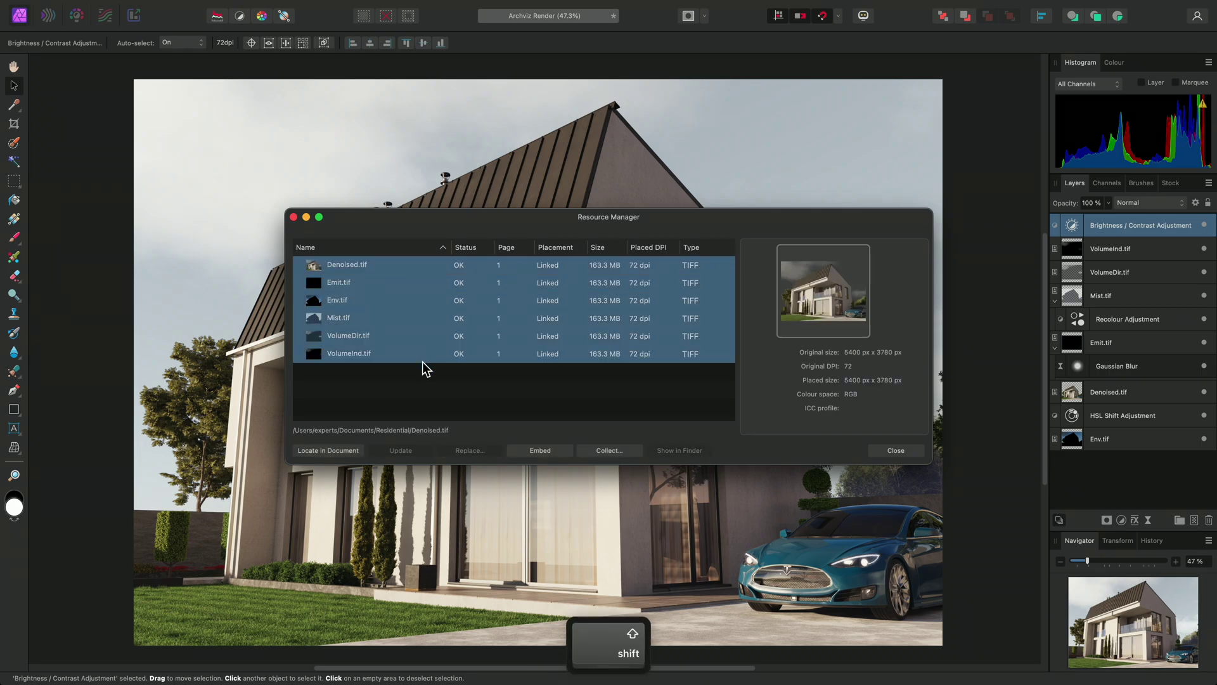
left_click(561, 451)
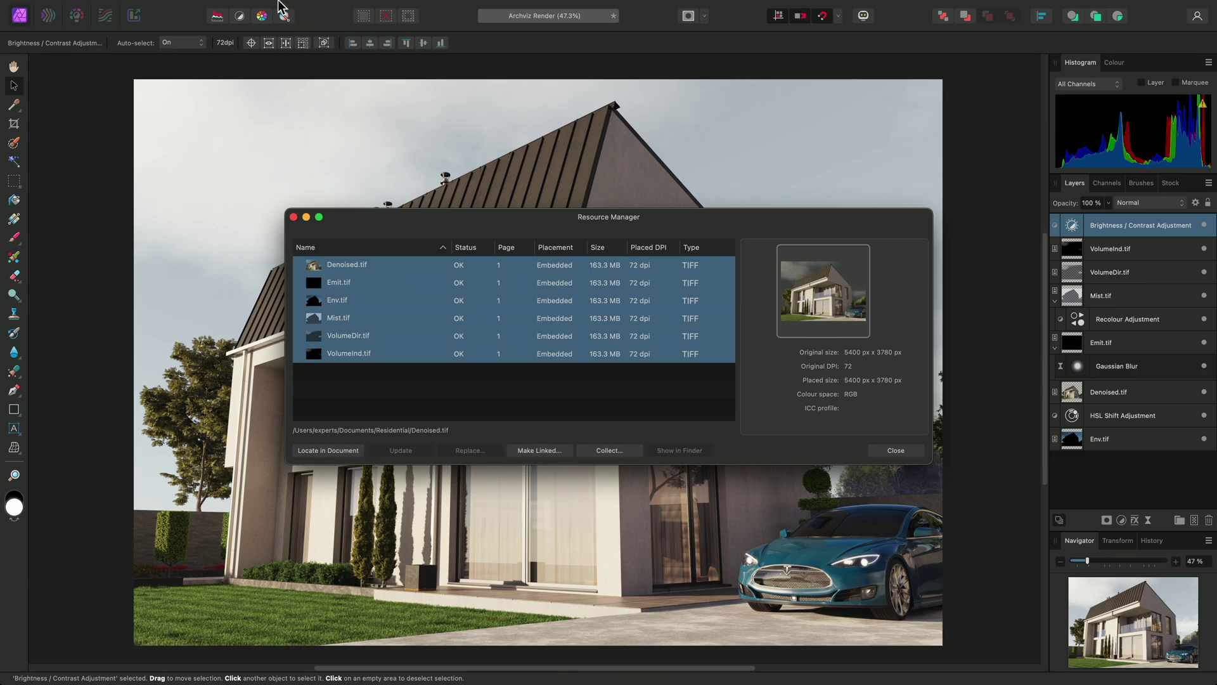
- Confirm File > Placement Policy is Linked, then make the six embedded TIFFs linked again
mouse_move(194, 7)
left_click(138, 7)
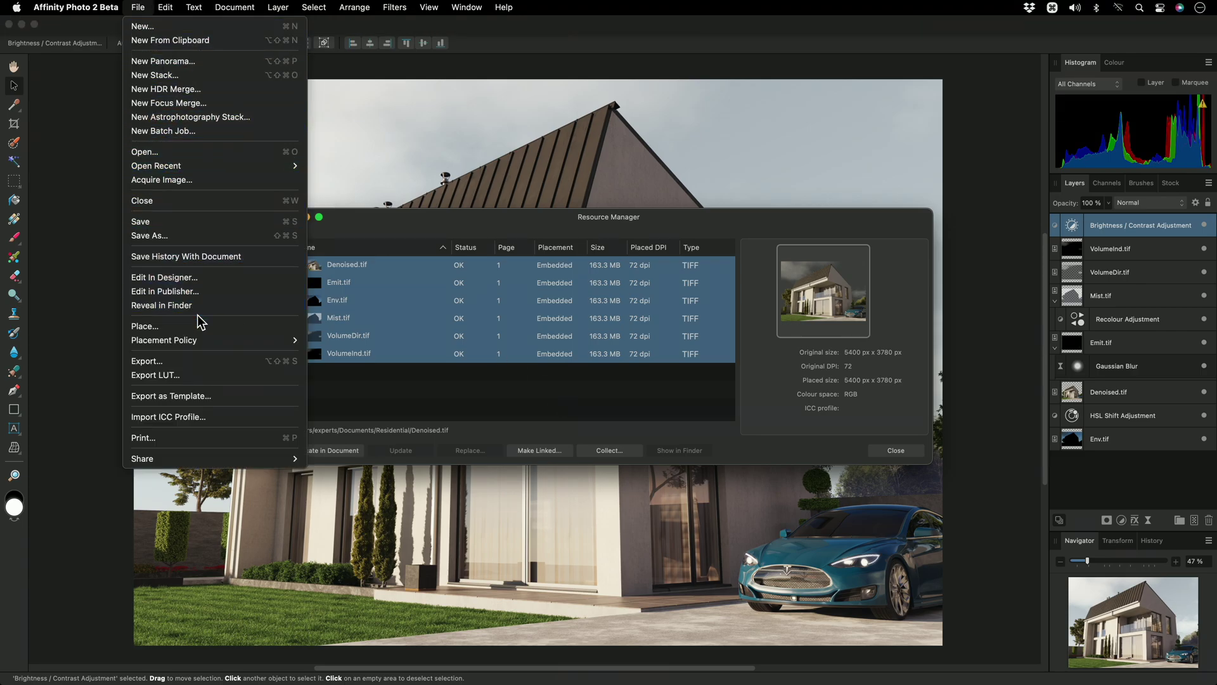
mouse_move(292, 340)
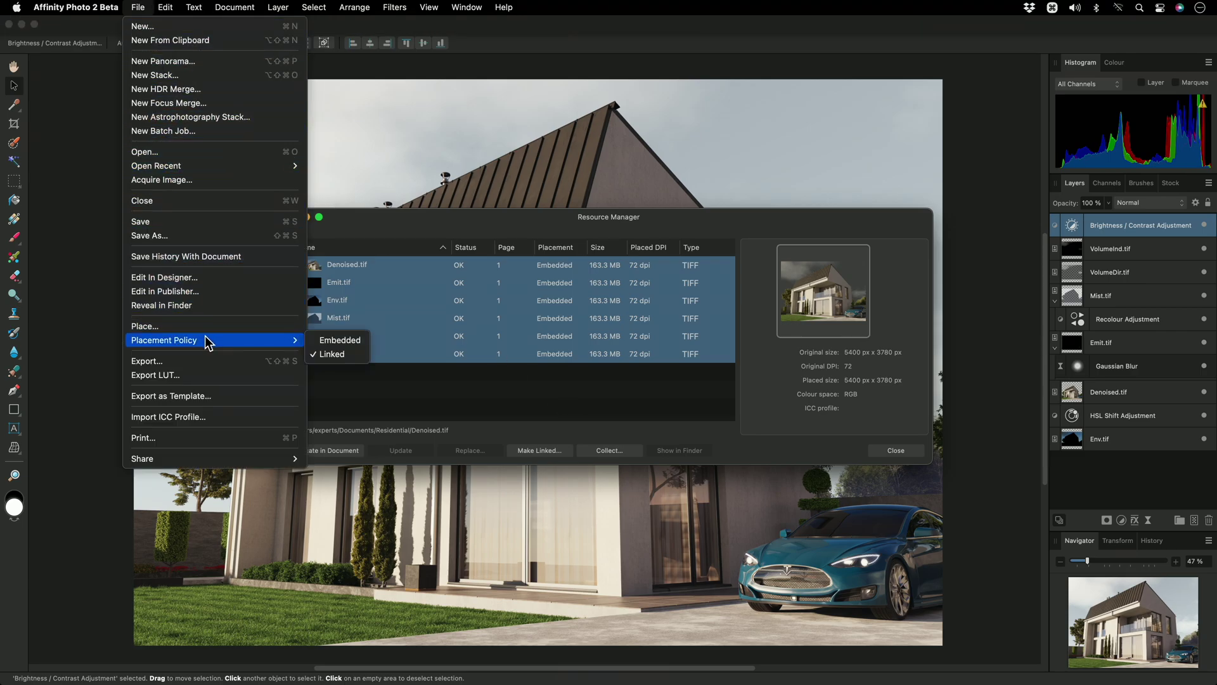
left_click(498, 358)
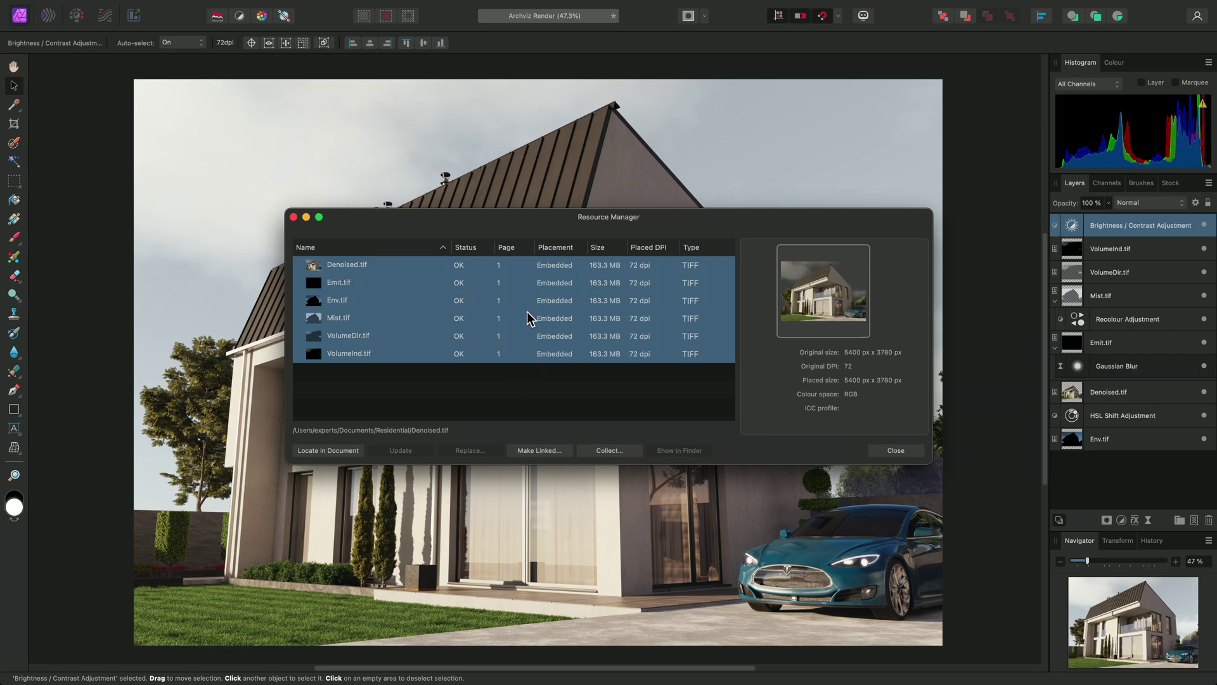
left_click(557, 451)
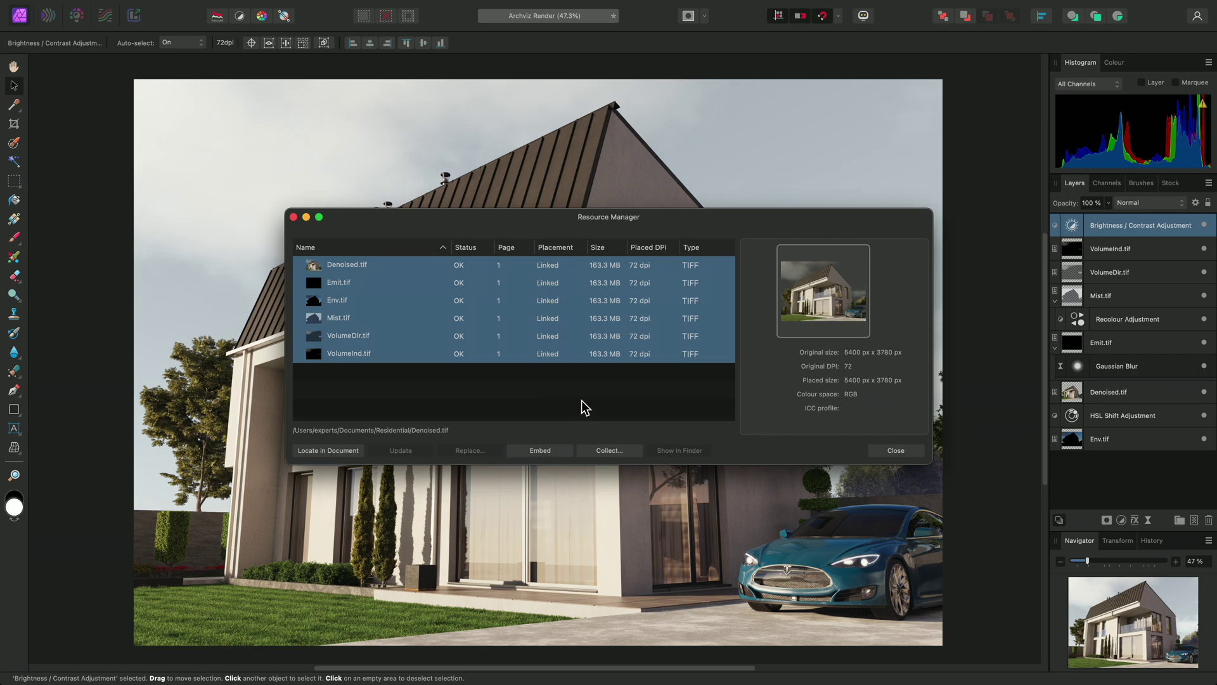